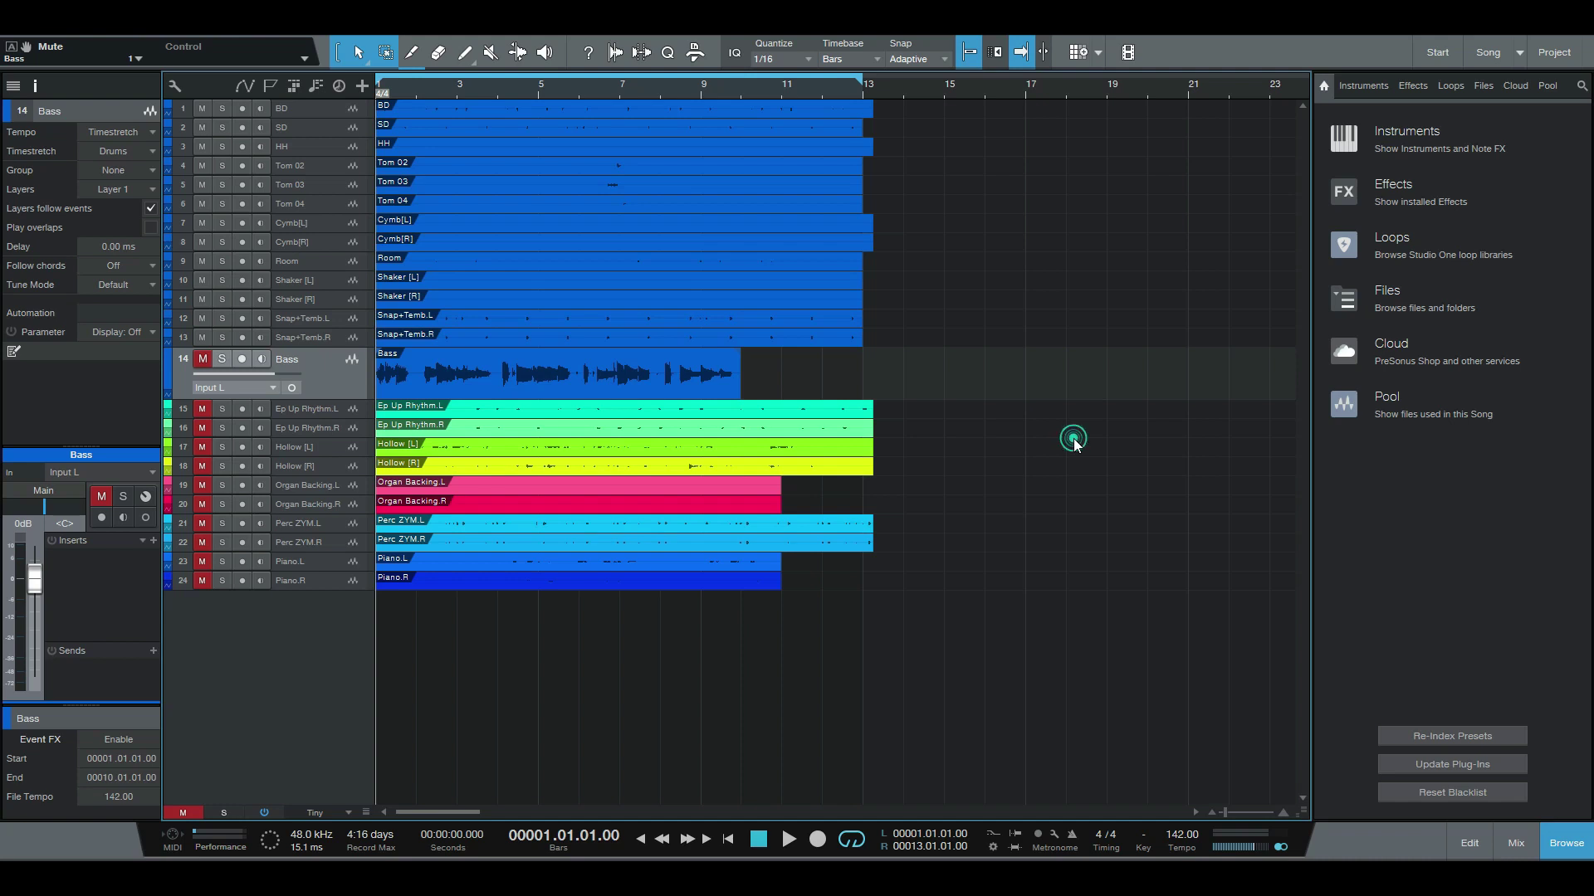
Unmute and solo the Bass track, and enlarge its track height for a clearer waveform.
{"action": "key", "text": "e"}
{"action": "key", "text": "e"}
{"action": "key", "text": "e"}
{"action": "key", "text": "e"}
{"action": "key", "text": "e"}
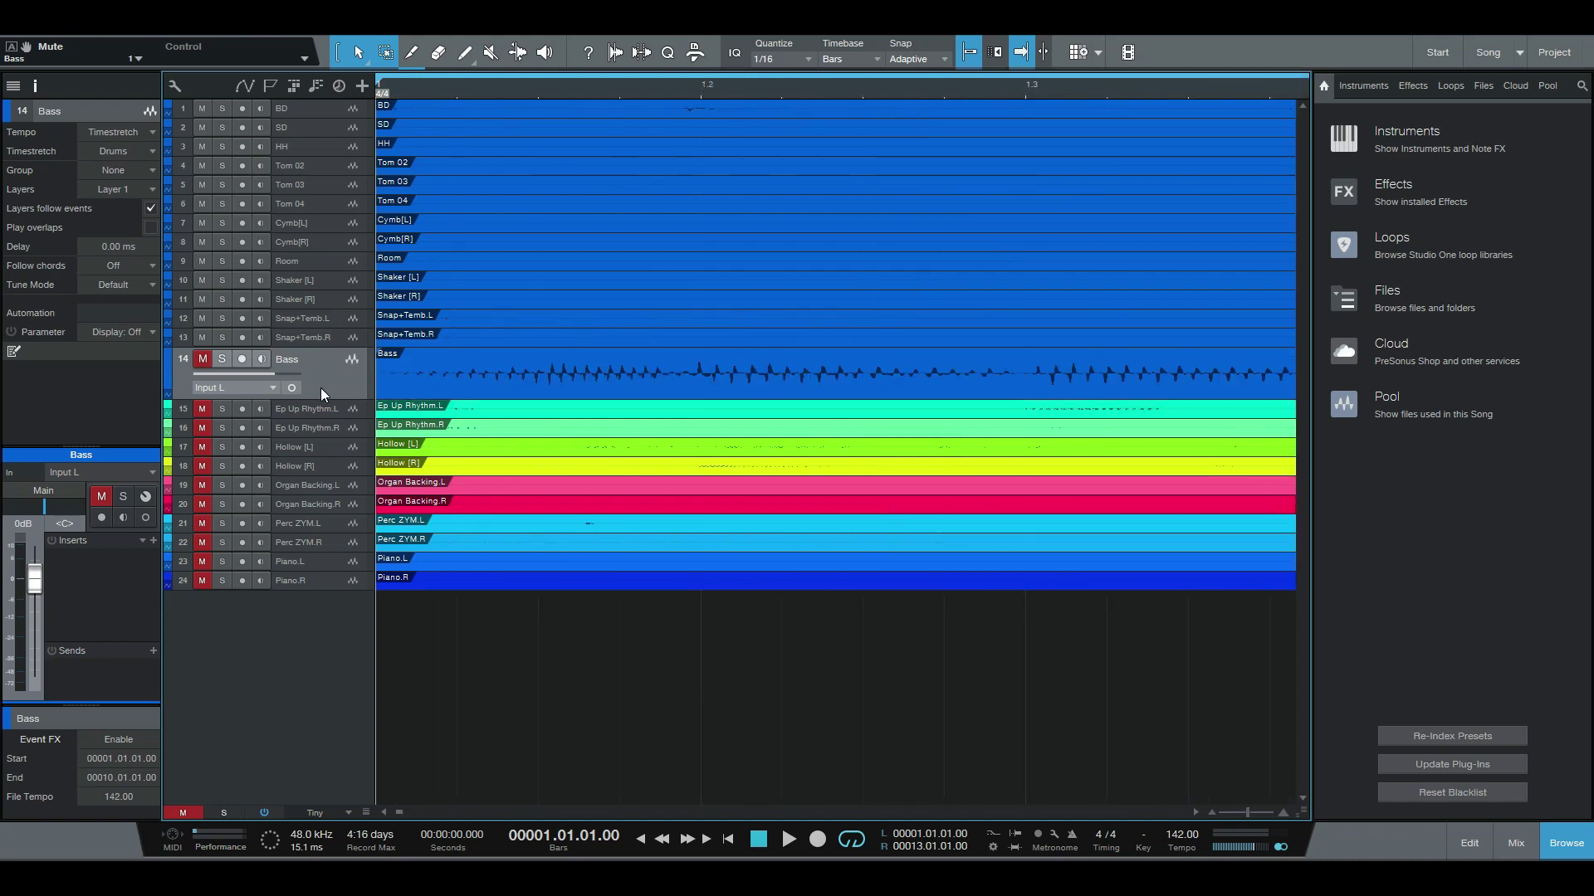
{"action": "left_click", "coordinate": [206, 360]}
{"action": "left_click", "coordinate": [221, 359]}
{"action": "left_click_drag", "start_coordinate": [338, 400], "coordinate": [365, 635]}
Play back the soloed Bass track from the start and examine its waveform up close.
{"action": "key", "text": "space"}
{"action": "key", "text": "w"}
{"action": "key", "text": "w"}
{"action": "key", "text": "w"}
{"action": "key", "text": "w"}
{"action": "key", "text": "w"}
{"action": "key", "text": "w"}
{"action": "key", "text": "w"}
{"action": "key", "text": "w"}
{"action": "key", "text": "e"}
{"action": "key", "text": "e"}
{"action": "key", "text": "e"}
{"action": "key", "text": "e"}
{"action": "key", "text": "e"}
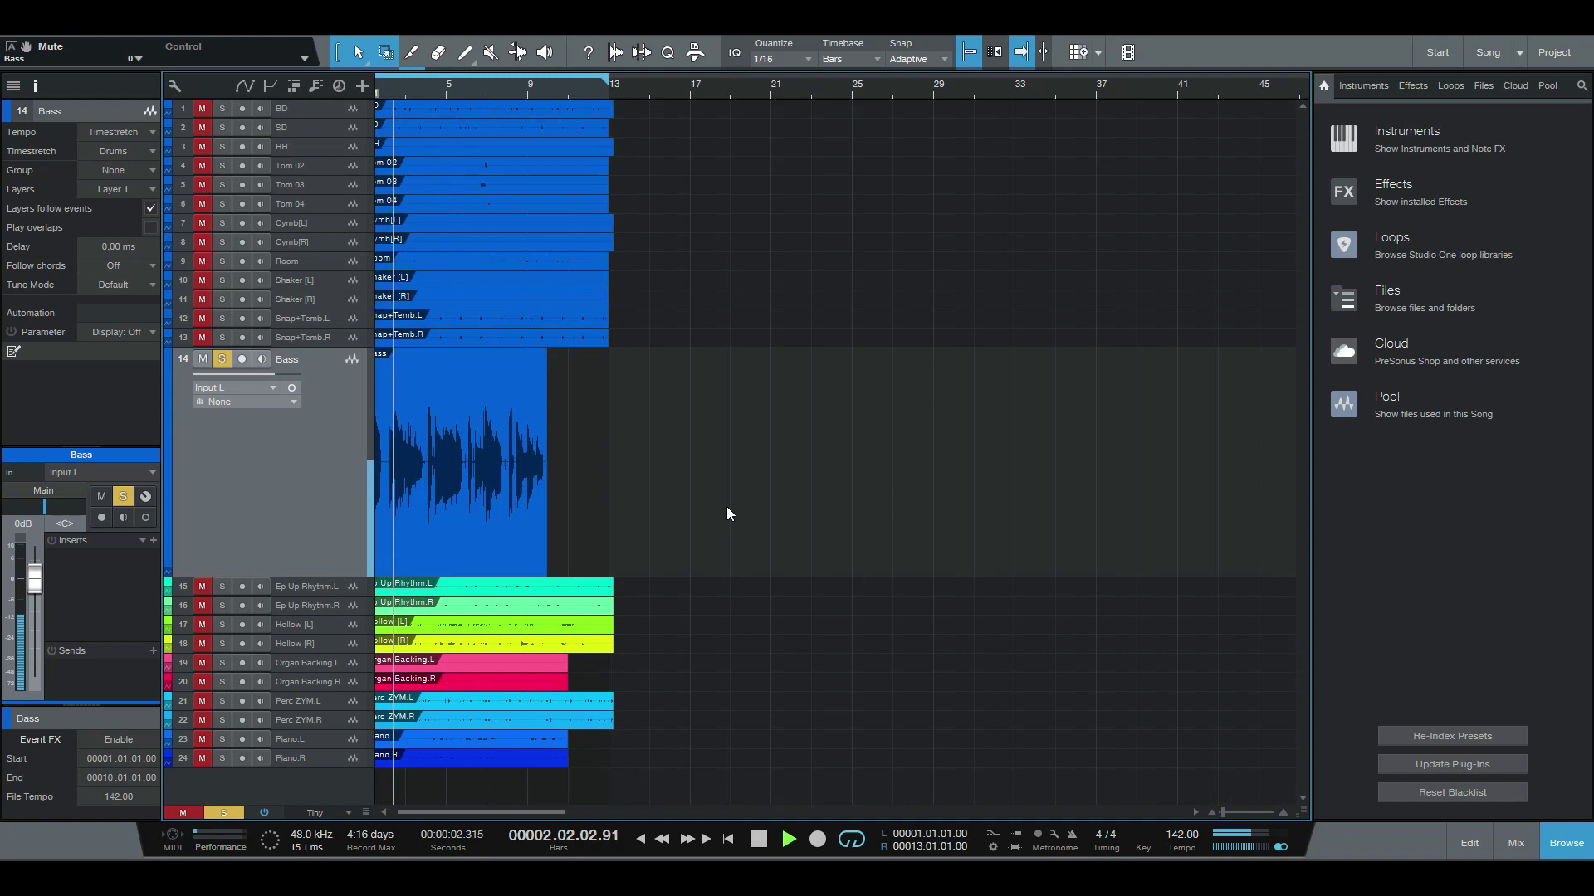
{"action": "key", "text": "w"}
{"action": "key", "text": "w"}
{"action": "key", "text": "space"}
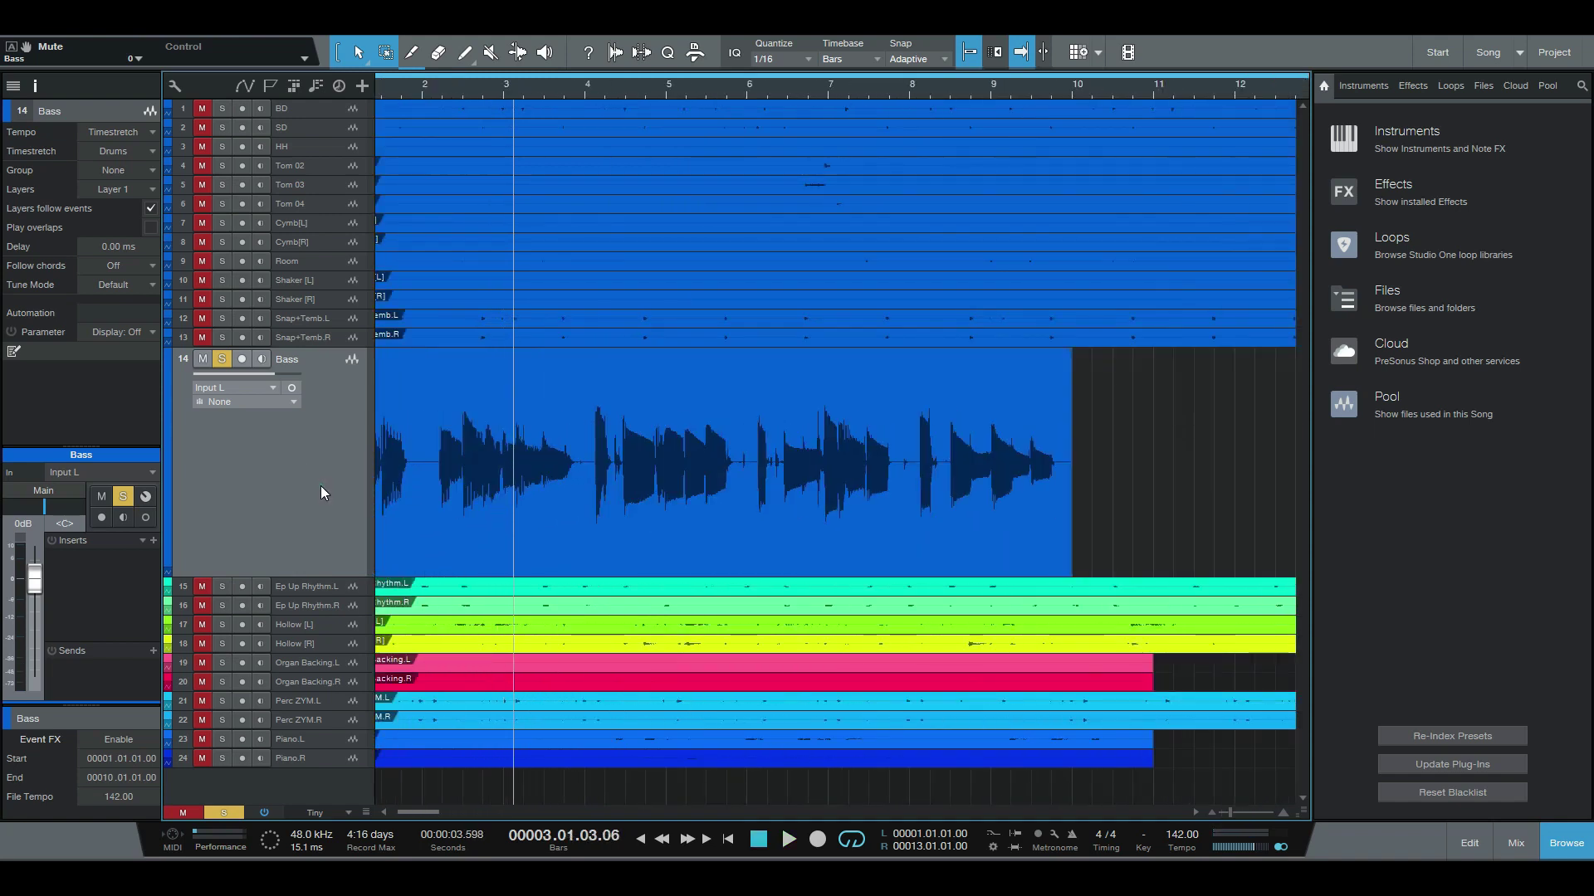
{"action": "key", "text": "space"}
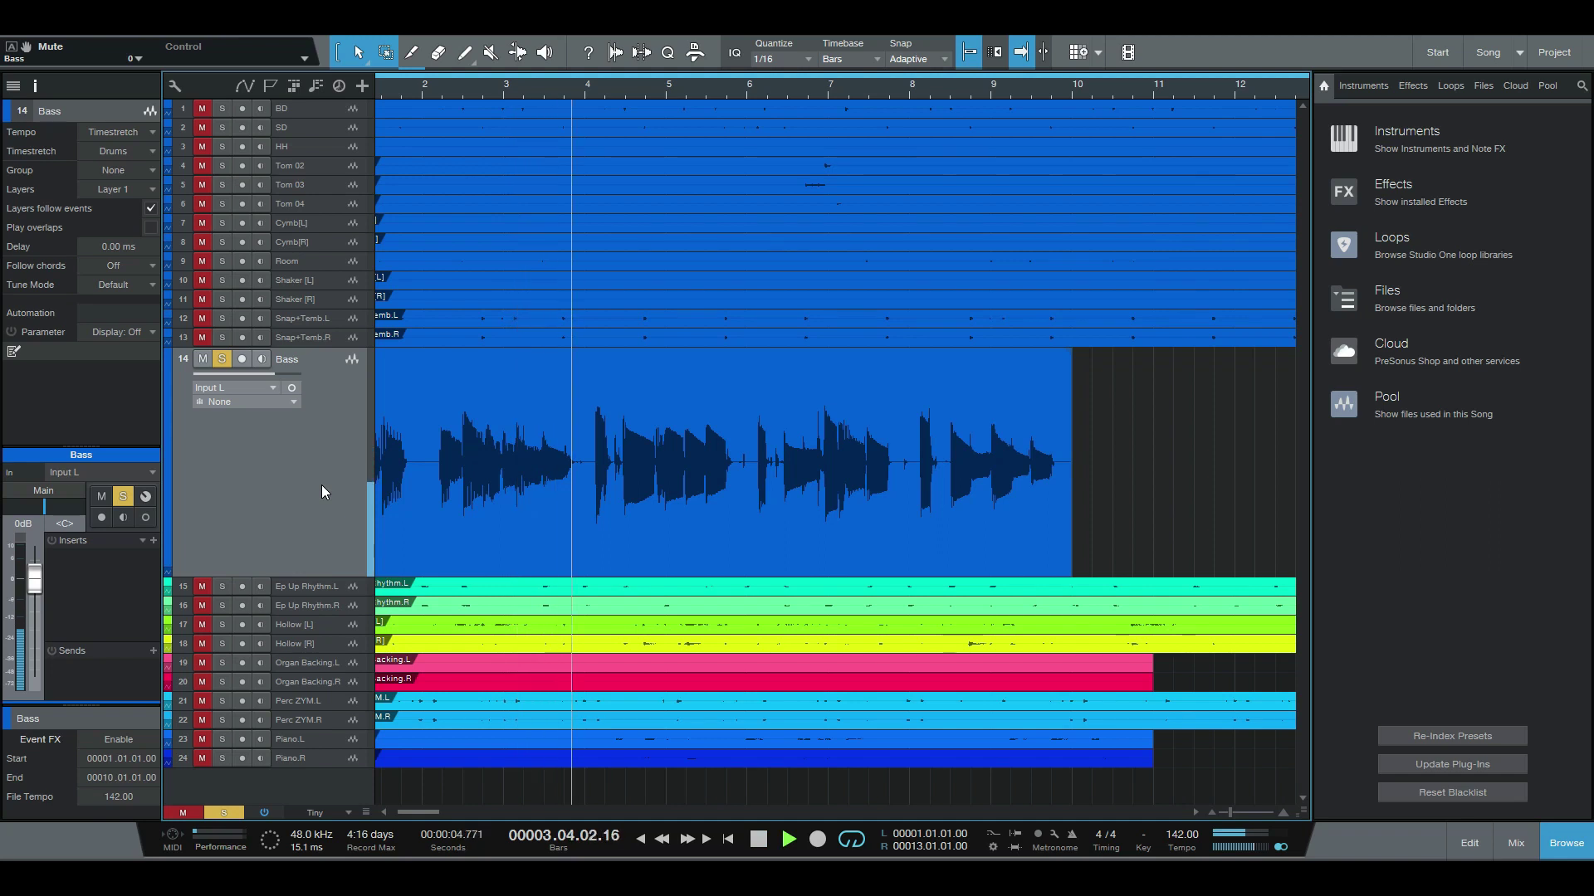
{"action": "key", "text": "space"}
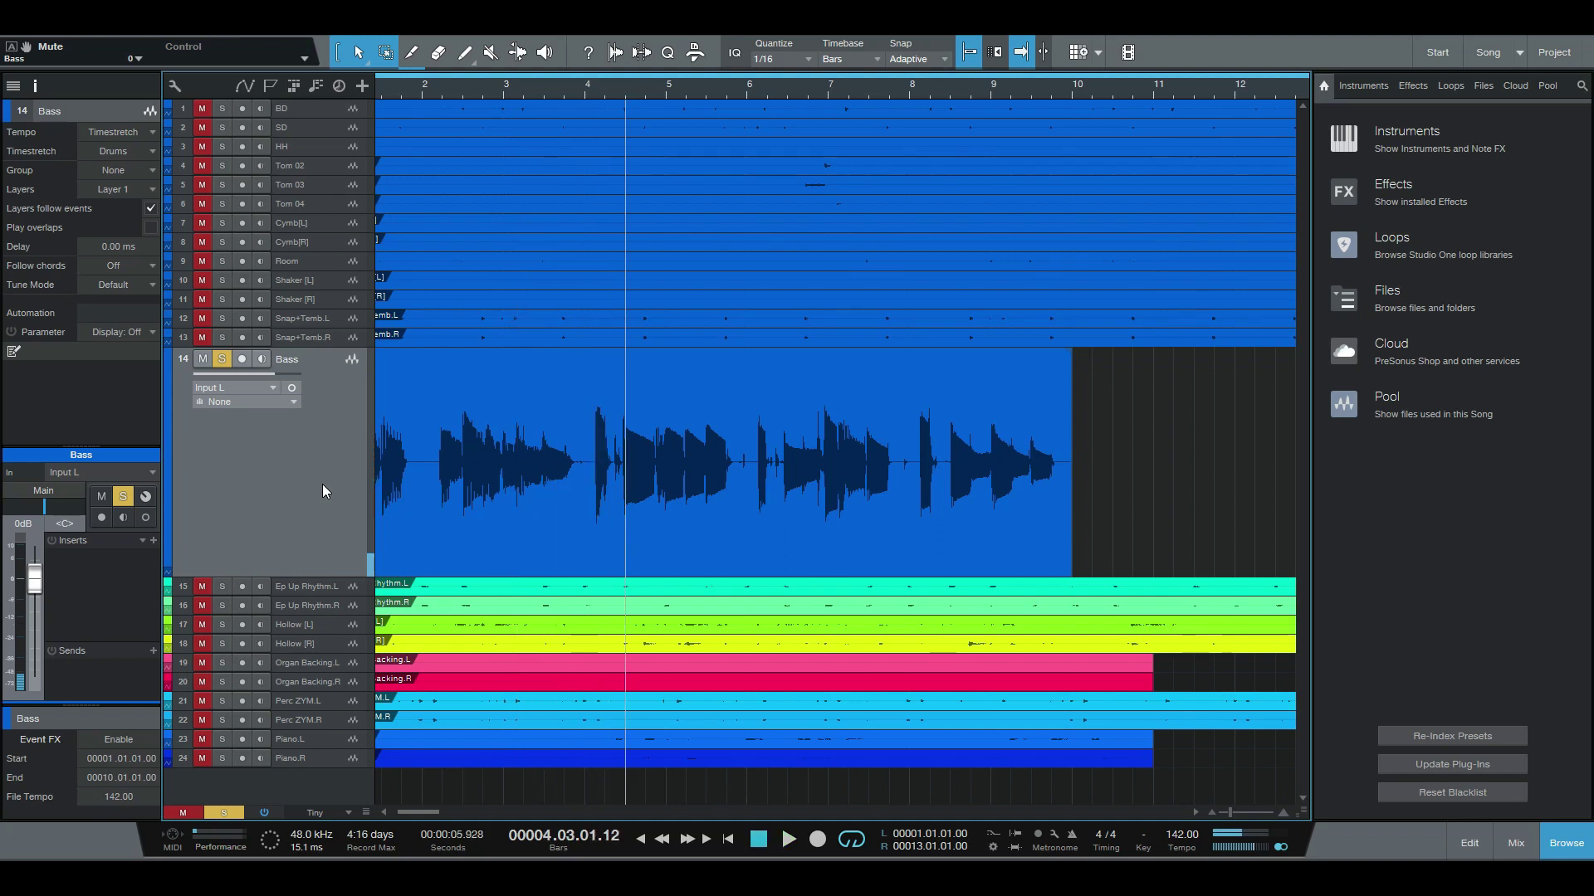
Show the mixer console and insert a Pro EQ on the Bass channel.
{"action": "key", "text": "F3"}
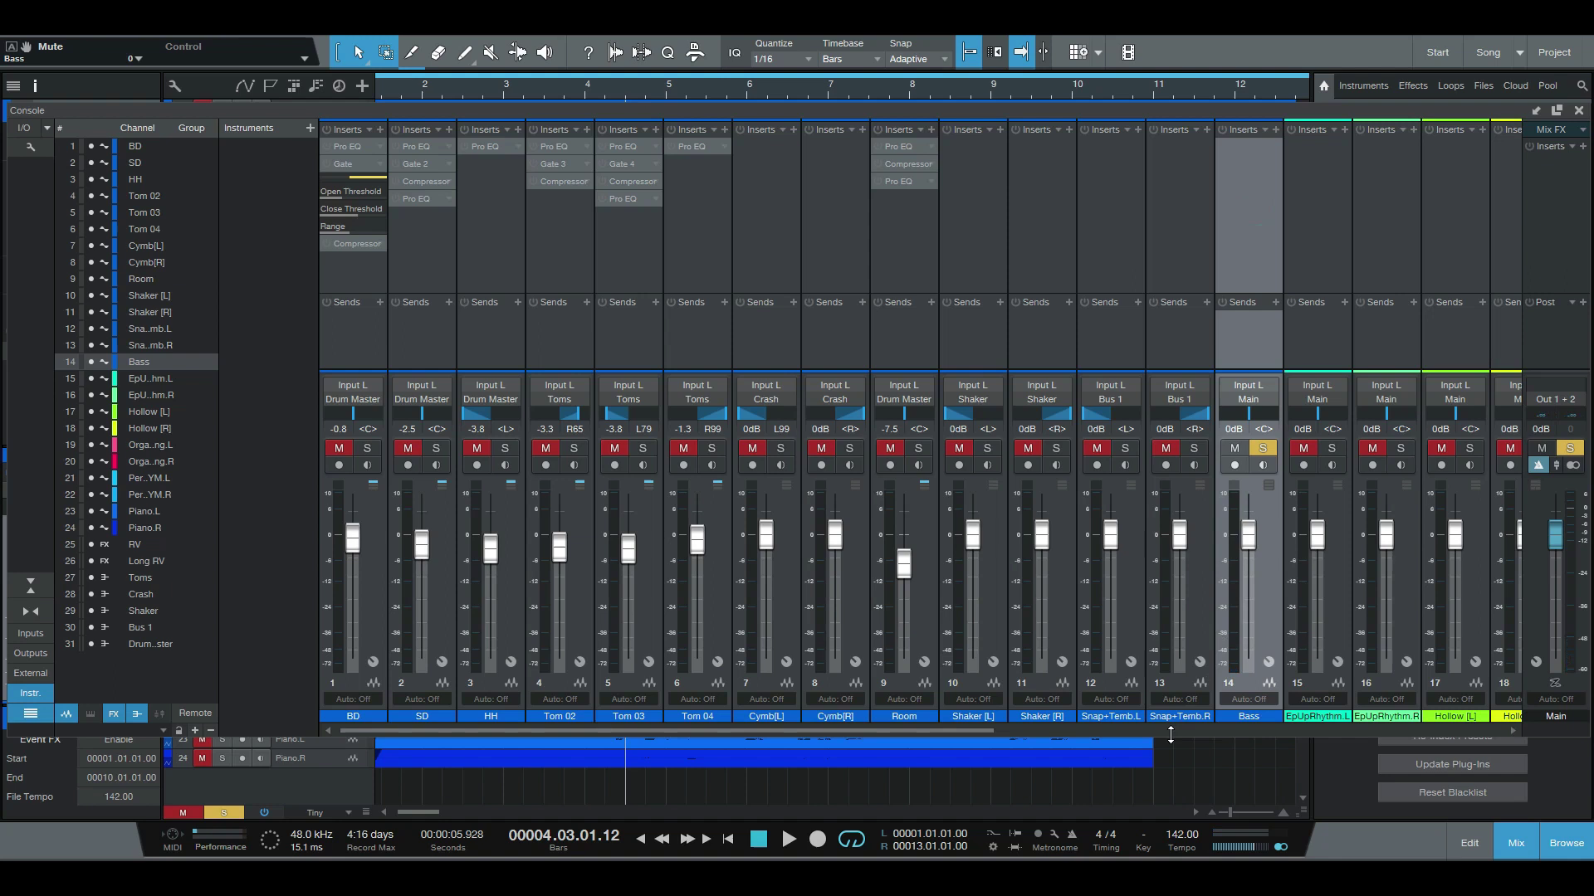
{"action": "scroll", "coordinate": [973, 731], "scroll_direction": "right", "scroll_amount": 3}
{"action": "left_click_drag", "start_coordinate": [1185, 107], "coordinate": [890, 252]}
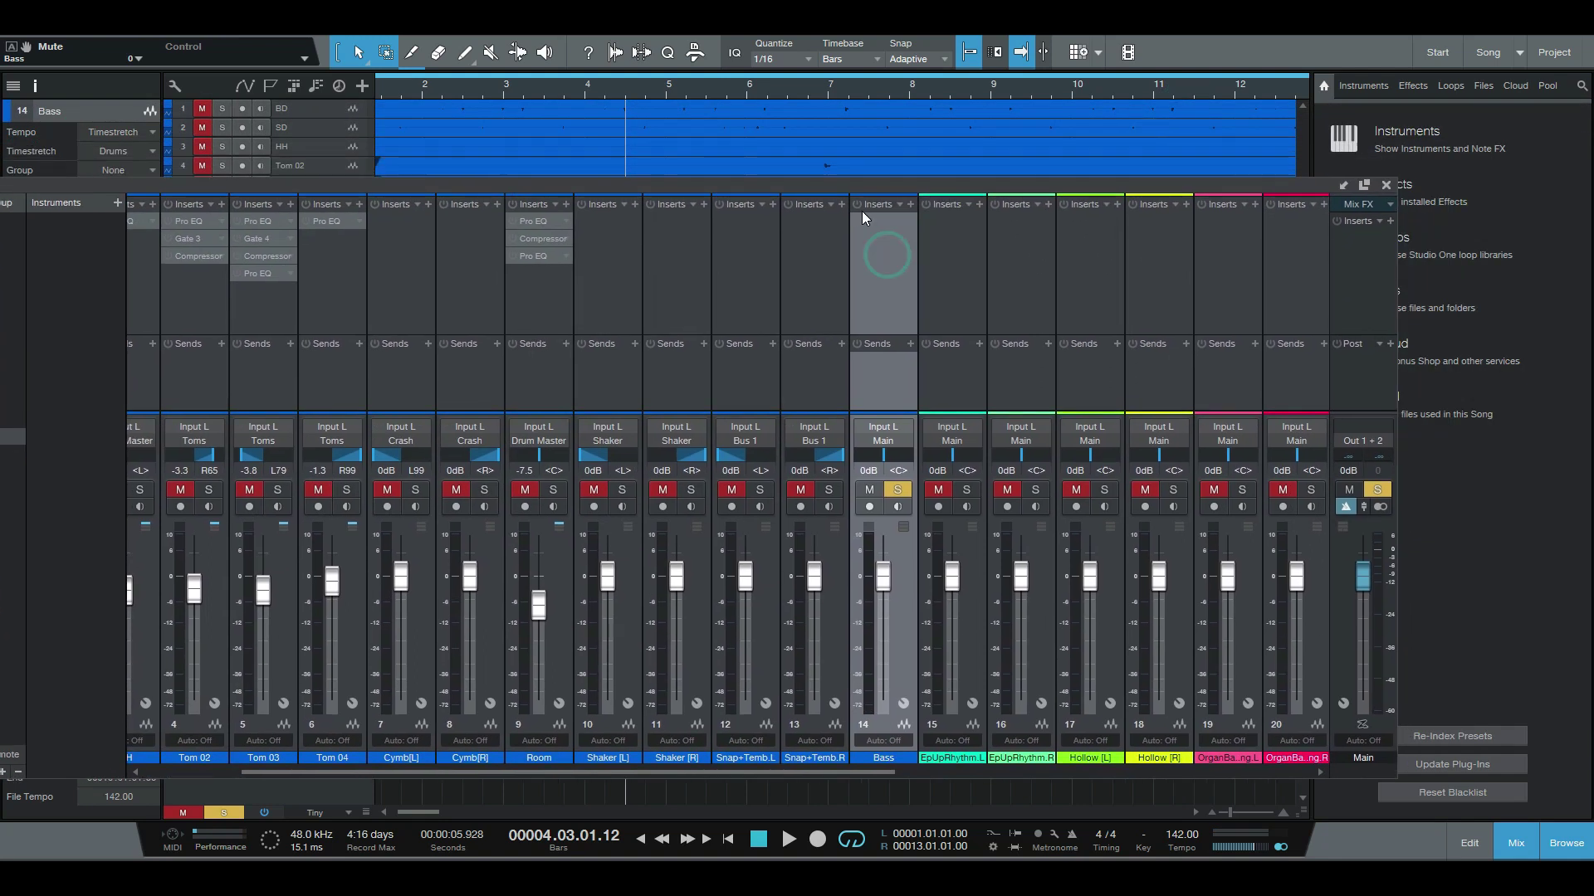
{"action": "left_click", "coordinate": [909, 204]}
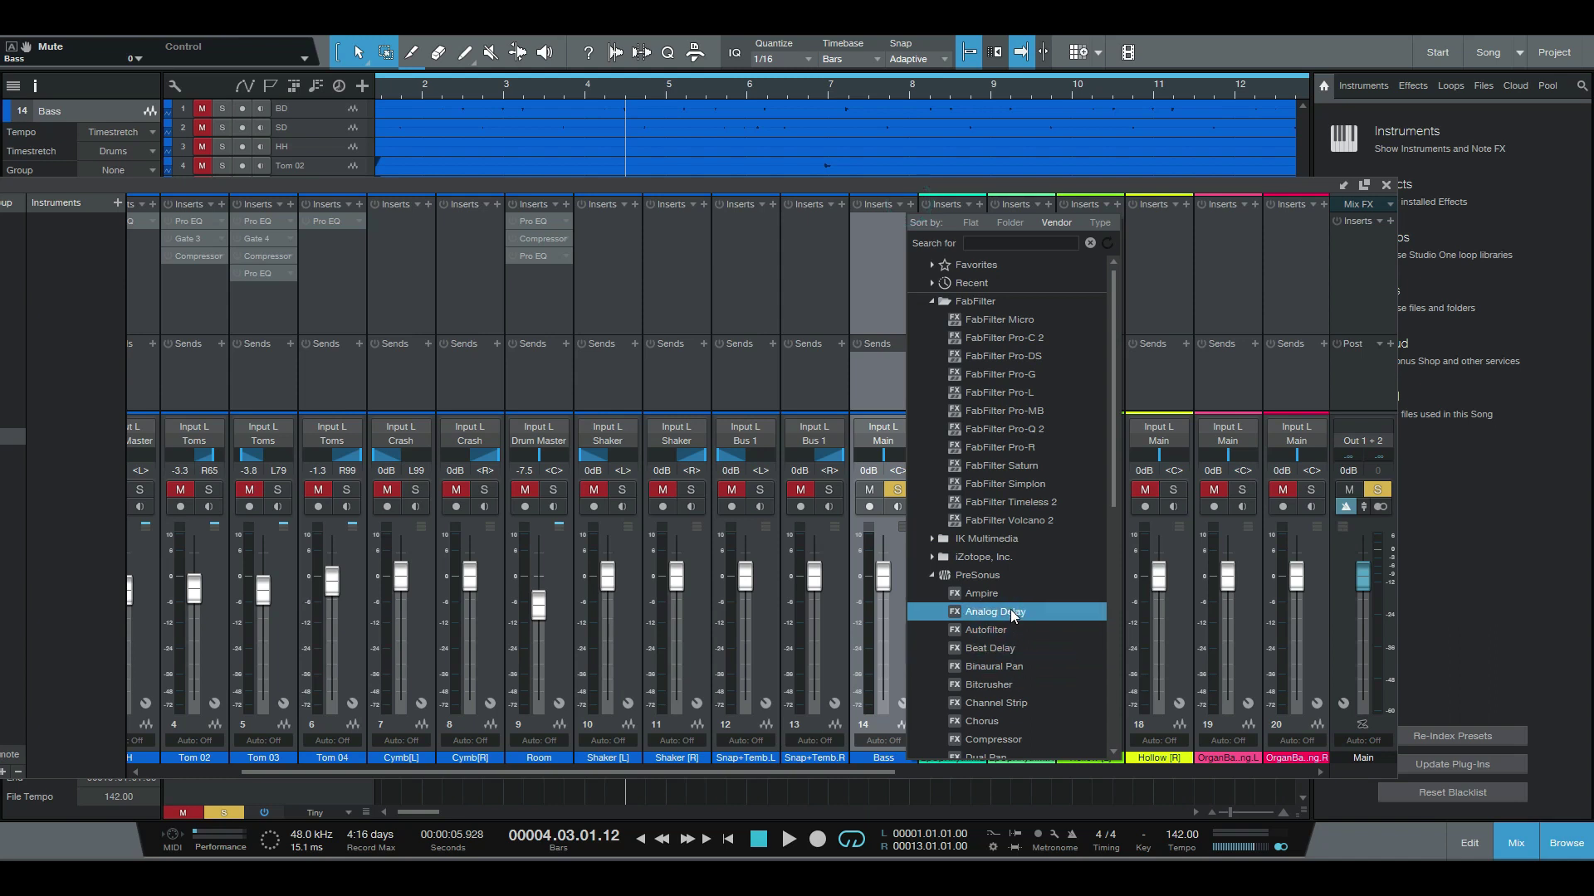
{"action": "scroll", "coordinate": [1034, 534], "scroll_direction": "down", "scroll_amount": 6}
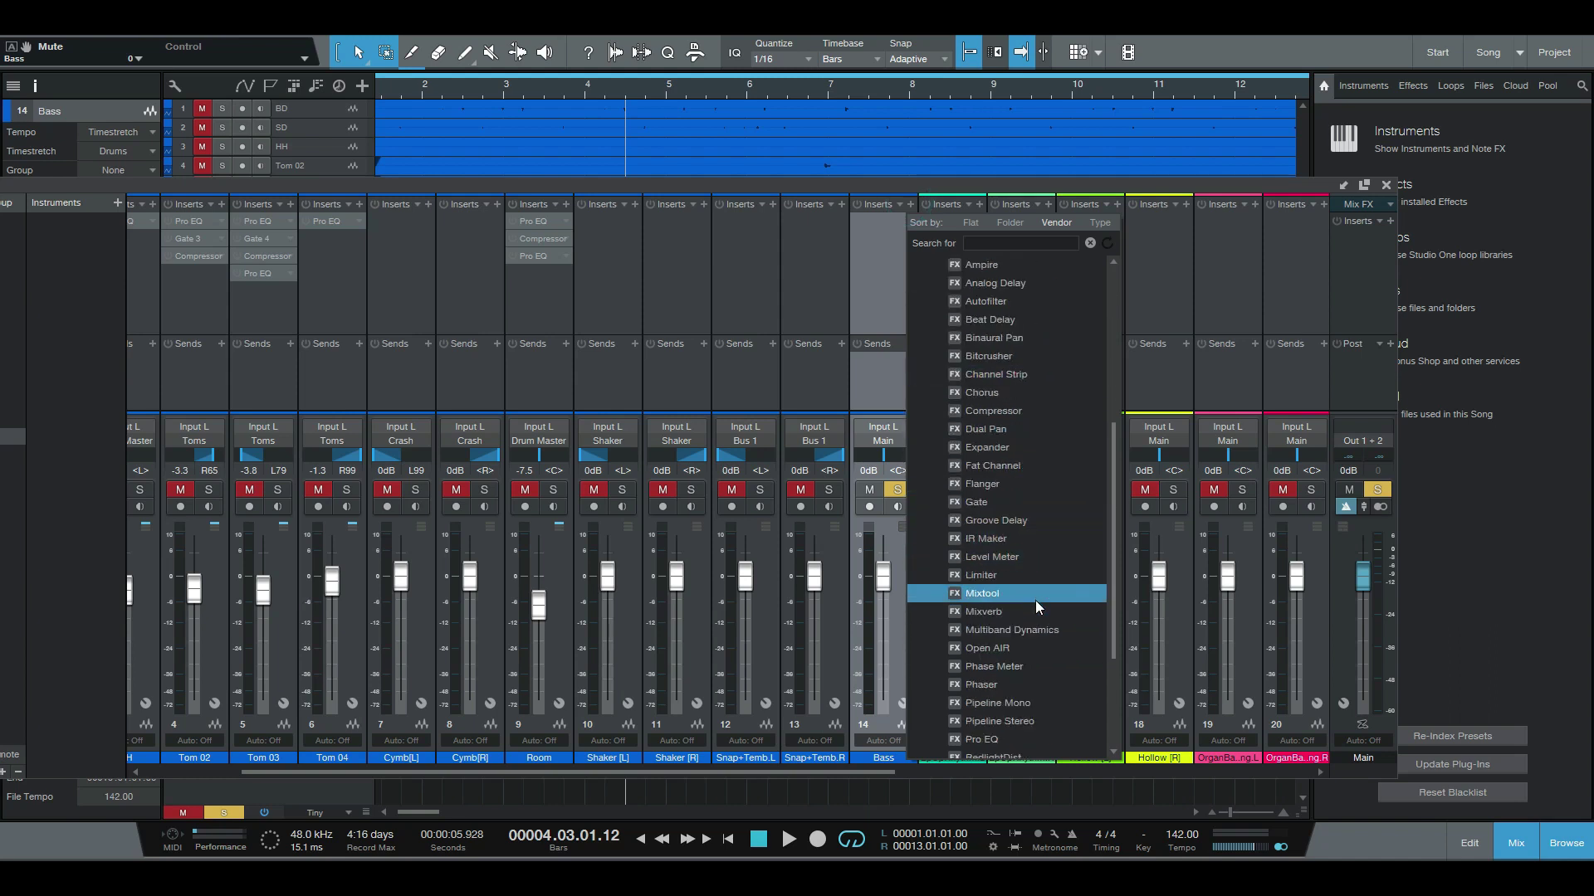
{"action": "scroll", "coordinate": [1035, 599], "scroll_direction": "down", "scroll_amount": 3}
{"action": "left_click", "coordinate": [1029, 567]}
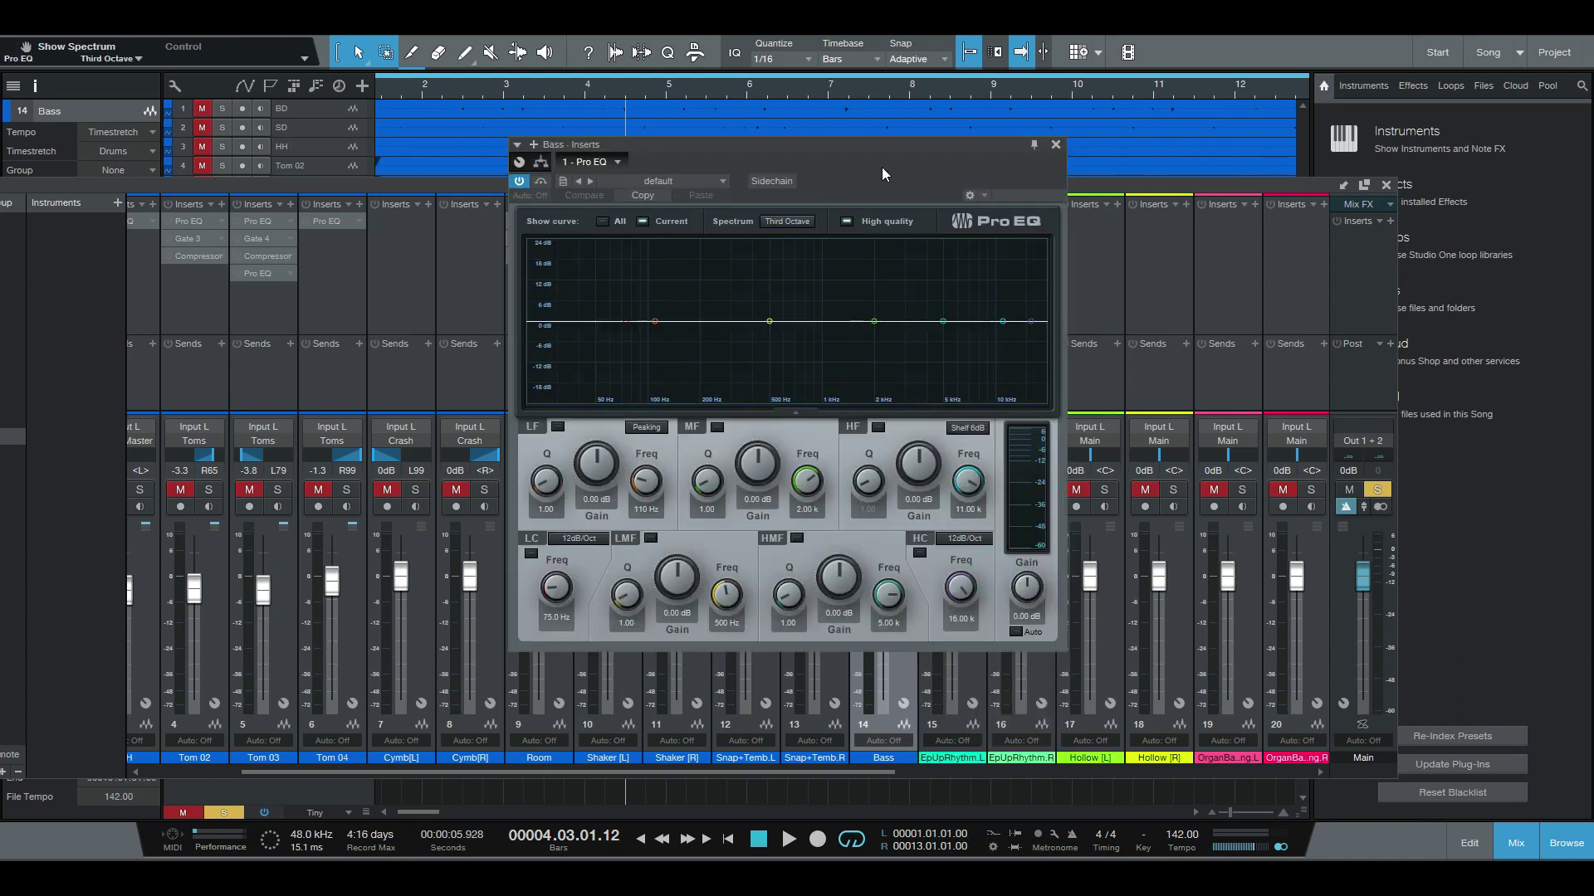
{"action": "left_click_drag", "start_coordinate": [839, 158], "coordinate": [771, 147]}
Enable the low cut in the bass Pro EQ with a 48 dB/Oct slope at 20 Hz.
{"action": "key", "text": "space"}
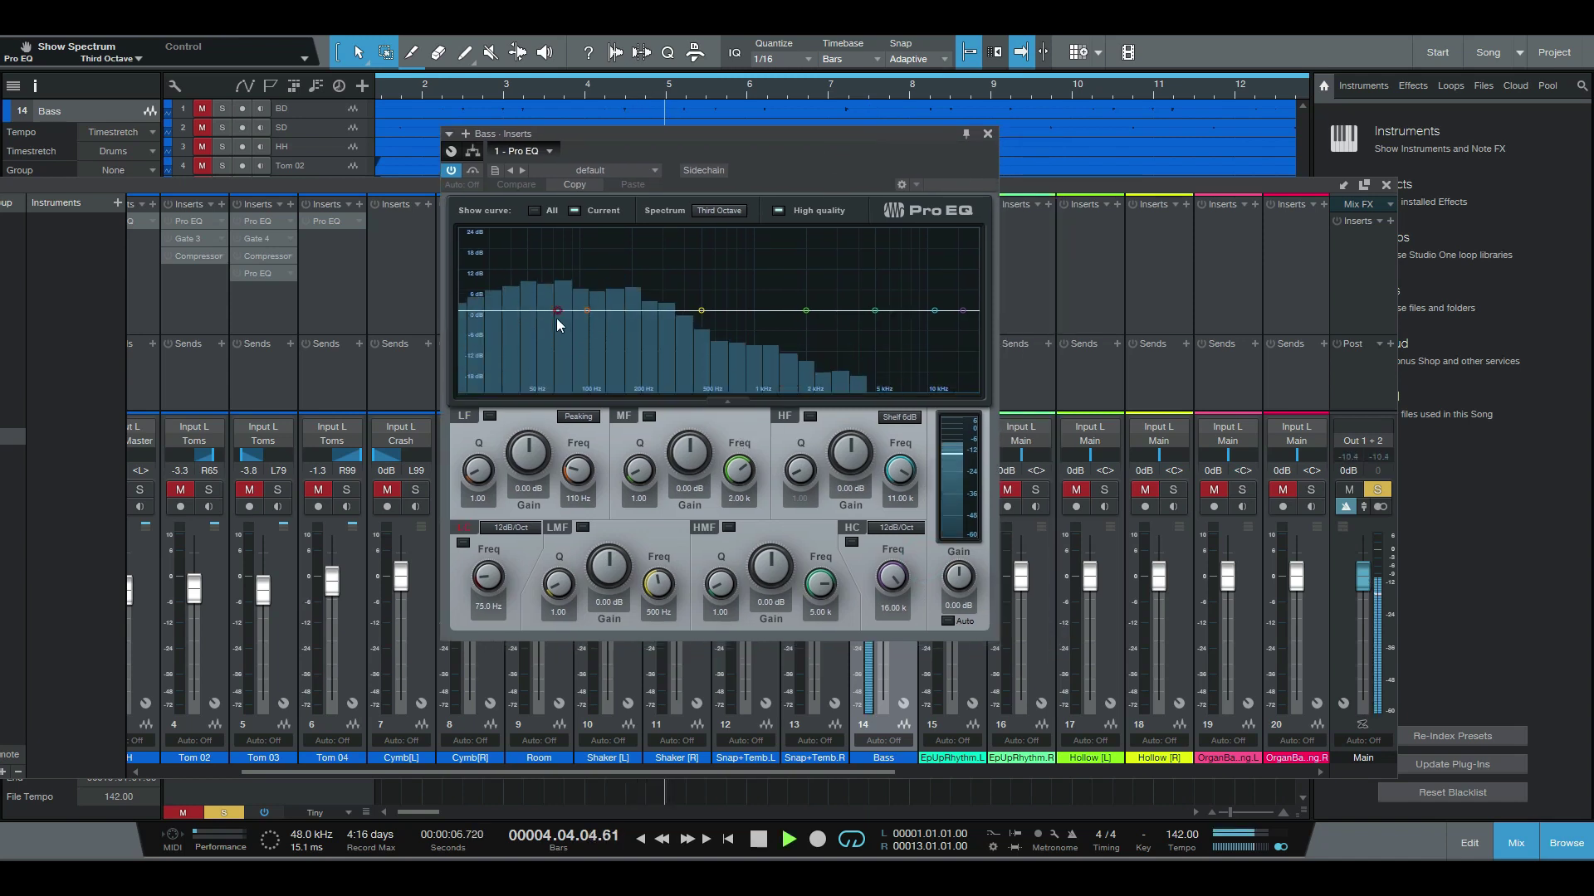
{"action": "mouse_move", "coordinate": [556, 314]}
{"action": "left_mouse_down"}
{"action": "mouse_move", "coordinate": [534, 316]}
{"action": "mouse_move", "coordinate": [564, 326]}
{"action": "left_mouse_up"}
{"action": "left_click", "coordinate": [518, 530]}
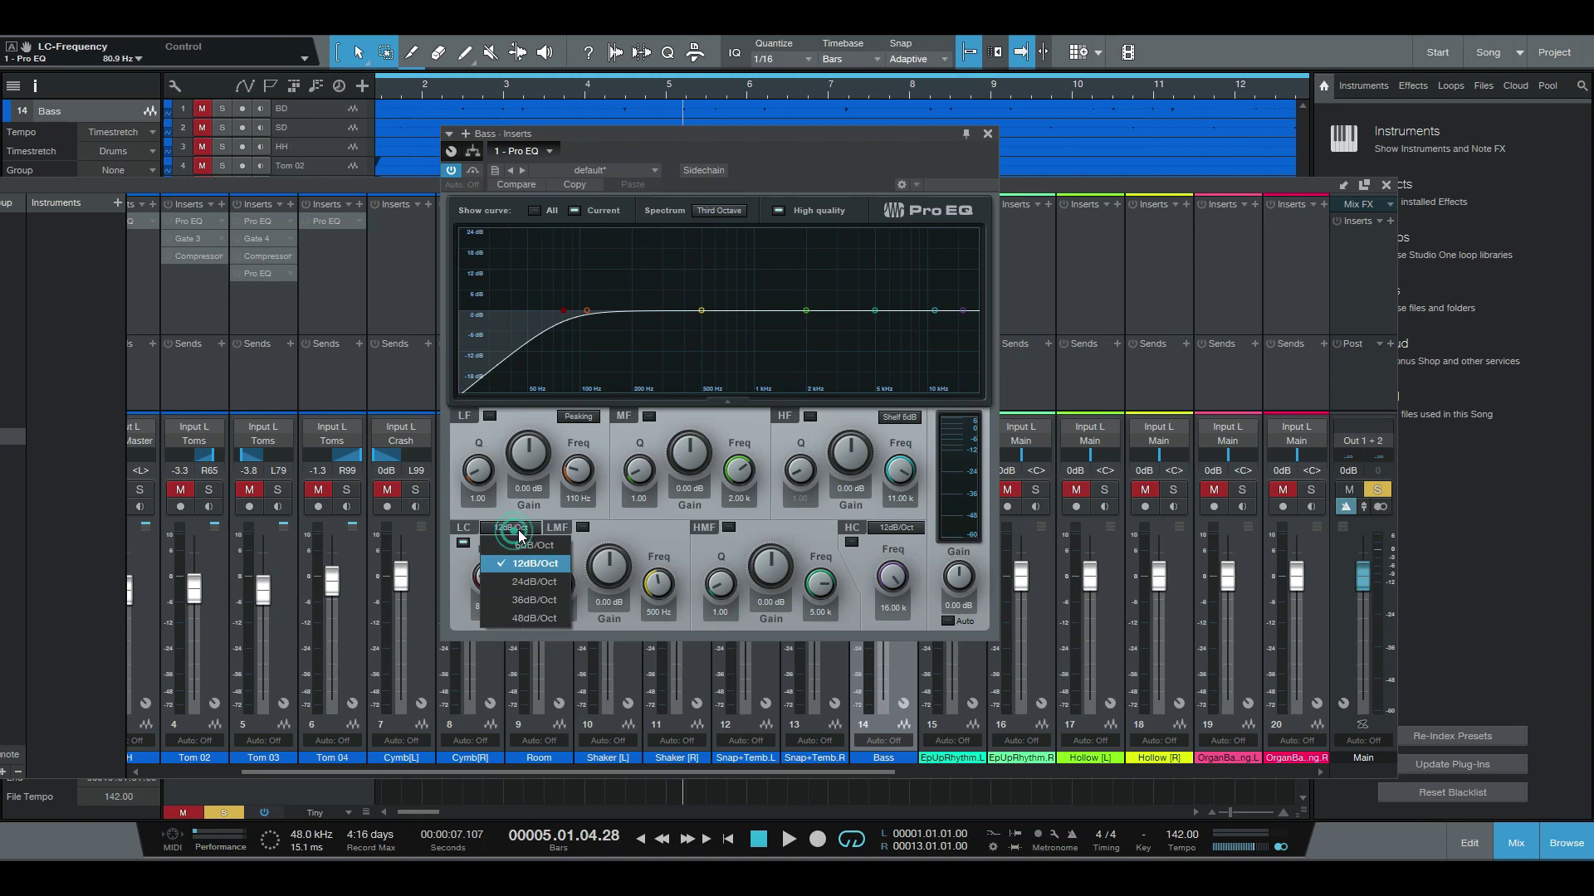
{"action": "left_click", "coordinate": [535, 619]}
{"action": "left_click_drag", "start_coordinate": [566, 311], "coordinate": [482, 315]}
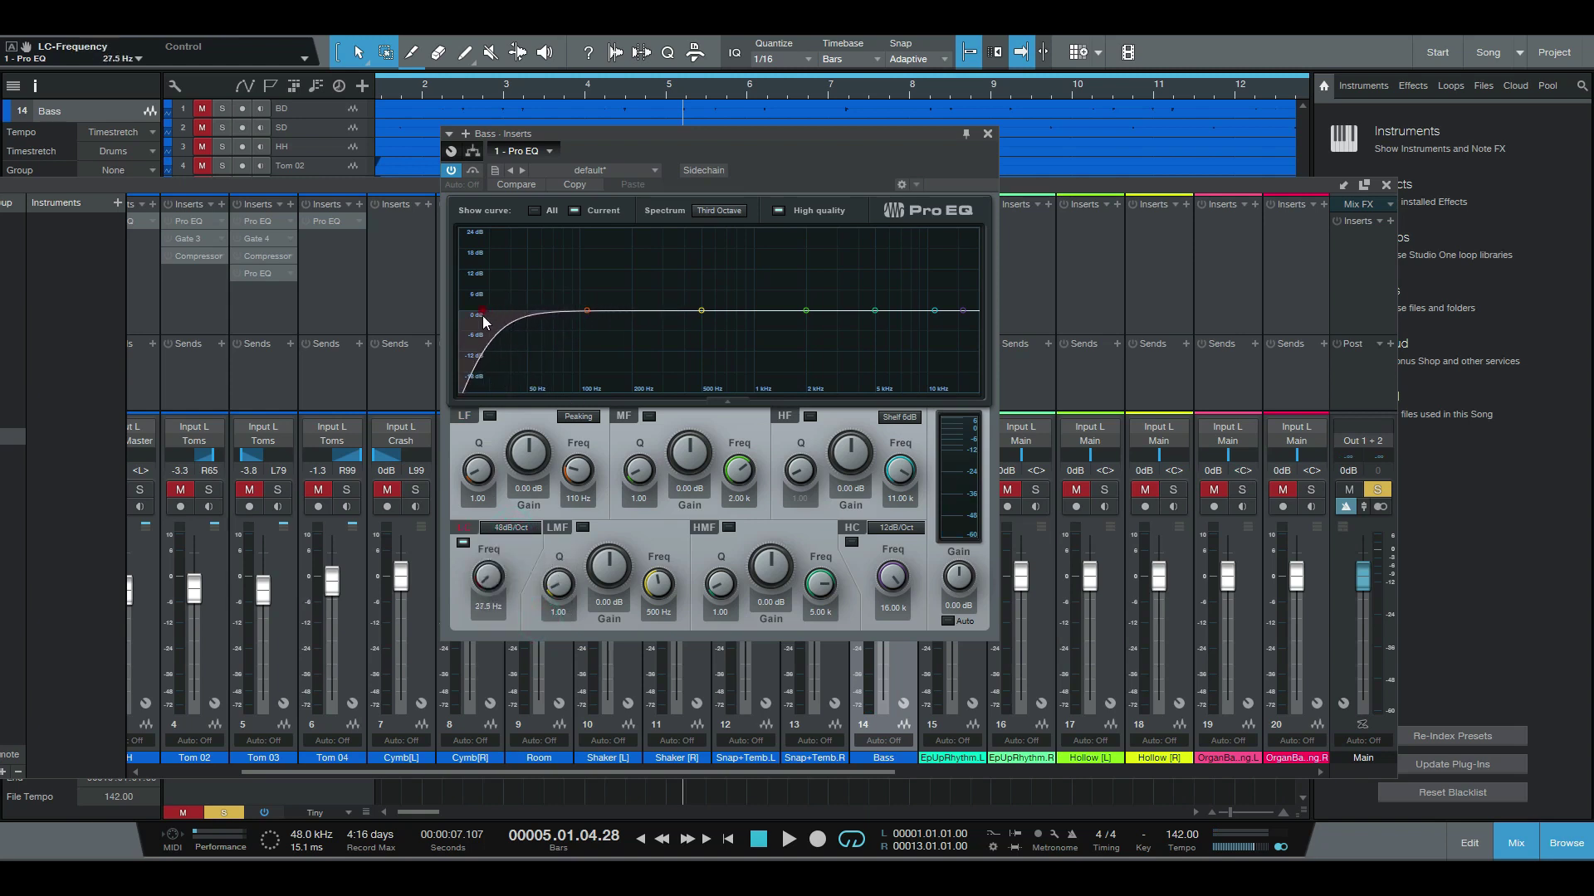
{"action": "left_click", "coordinate": [507, 529]}
{"action": "left_click", "coordinate": [508, 528]}
{"action": "mouse_move", "coordinate": [488, 584]}
{"action": "left_mouse_down"}
{"action": "mouse_move", "coordinate": [489, 548]}
{"action": "mouse_move", "coordinate": [487, 591]}
{"action": "left_mouse_up"}
During playback, raise the low cut to about 38.6 Hz and boost the LF band 5.18 dB around 67 Hz with Q 1.60.
{"action": "key", "text": "space"}
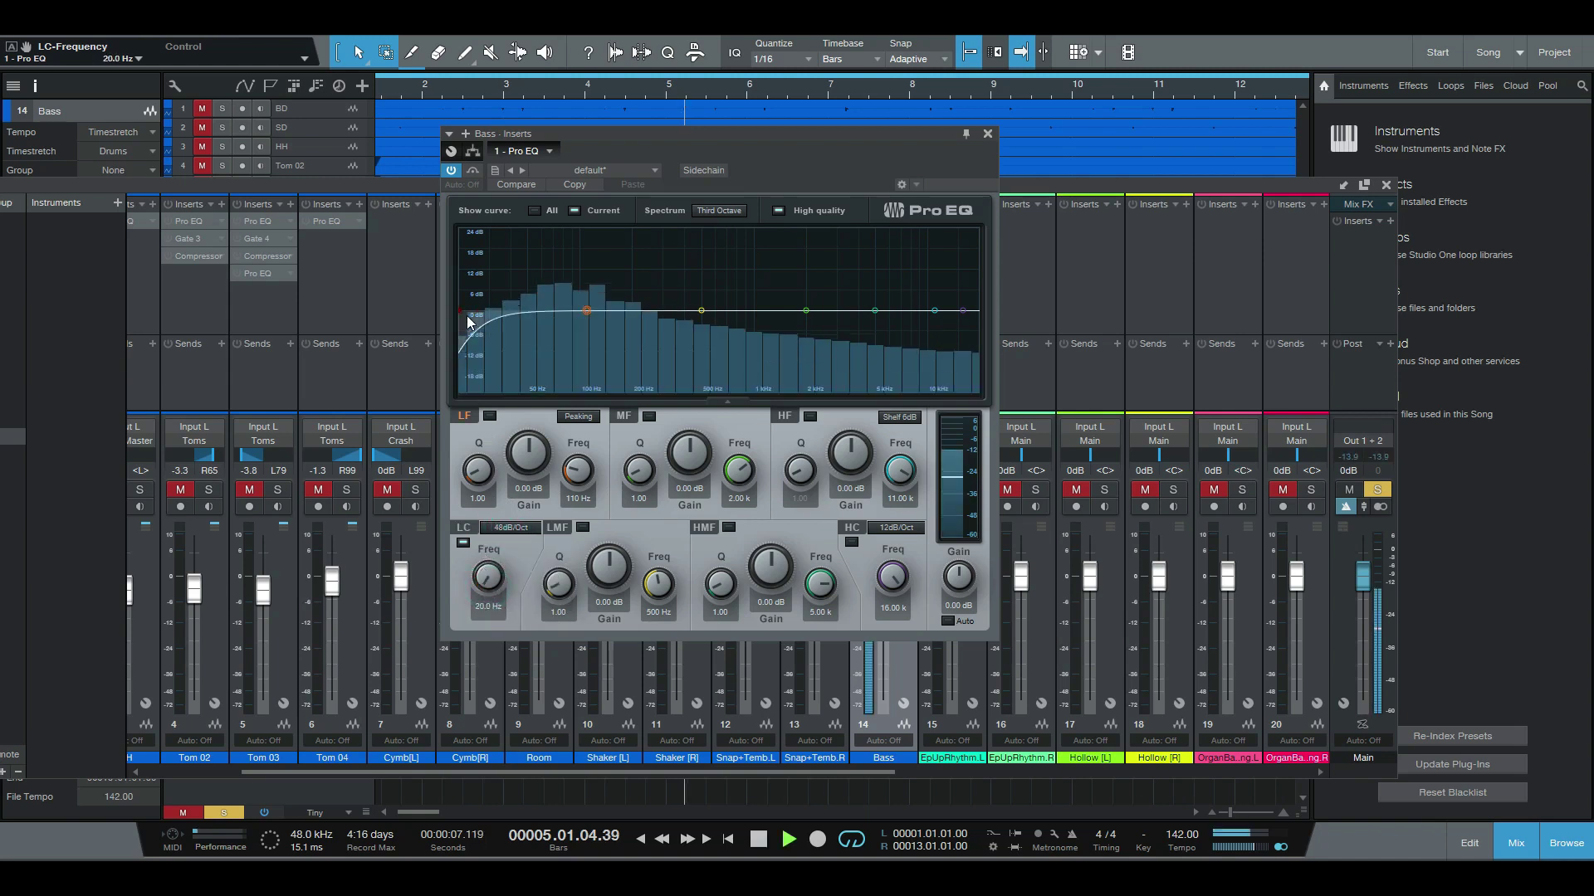
{"action": "left_click_drag", "start_coordinate": [463, 313], "coordinate": [550, 299]}
{"action": "scroll", "coordinate": [552, 296], "scroll_direction": "down", "scroll_amount": 3}
{"action": "scroll", "coordinate": [553, 298], "scroll_direction": "up", "scroll_amount": 6}
{"action": "key", "text": "space"}
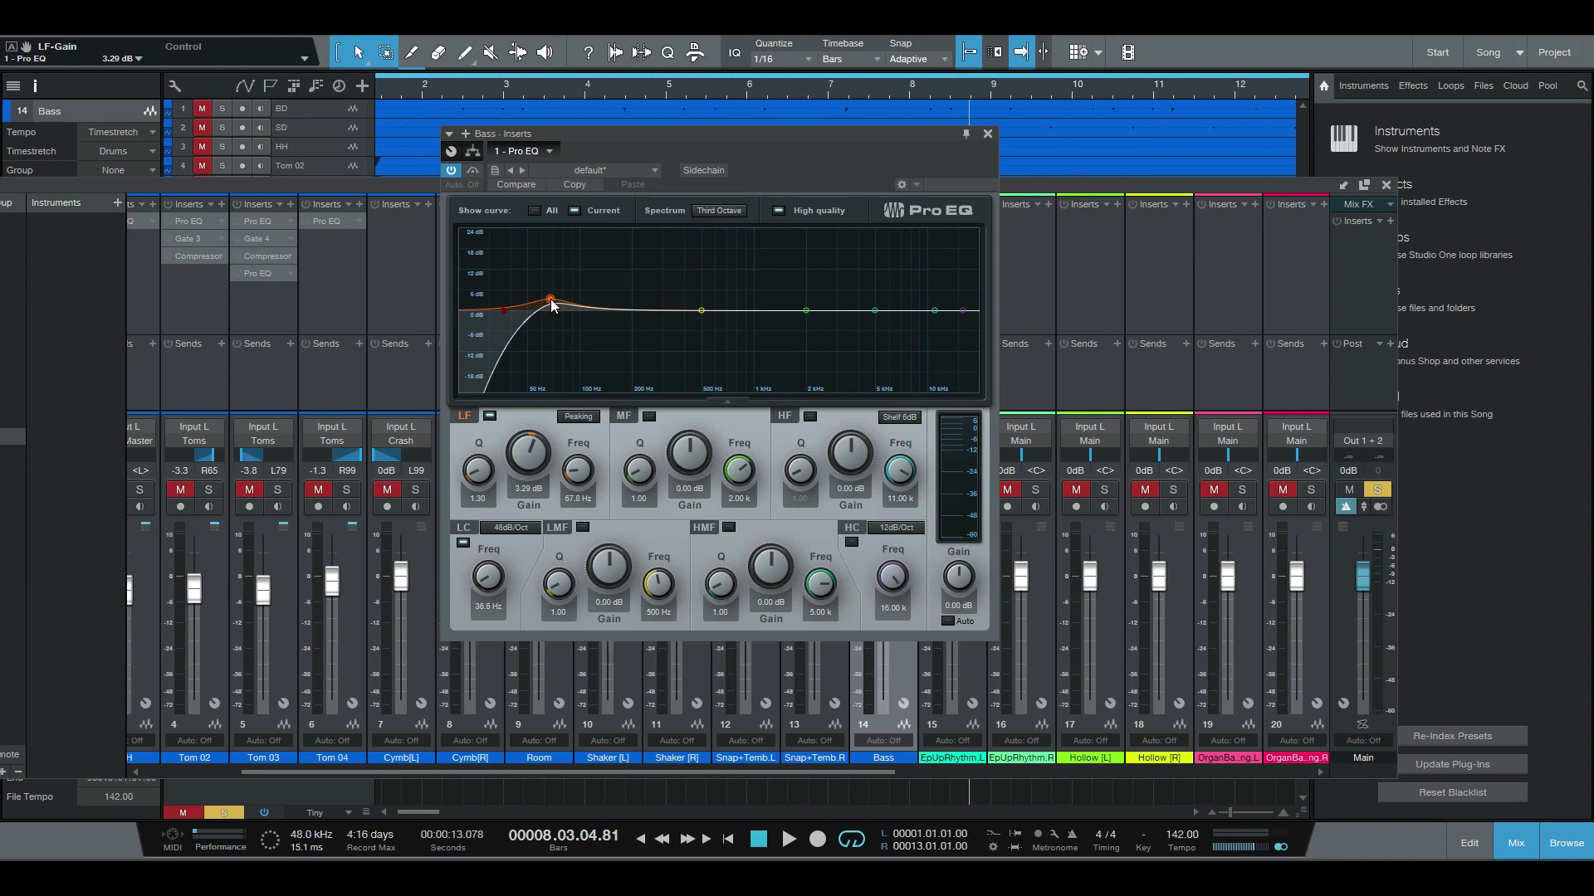
{"action": "left_click_drag", "start_coordinate": [551, 297], "coordinate": [552, 299]}
{"action": "scroll", "coordinate": [551, 294], "scroll_direction": "up", "scroll_amount": 3}
{"action": "key", "text": "space"}
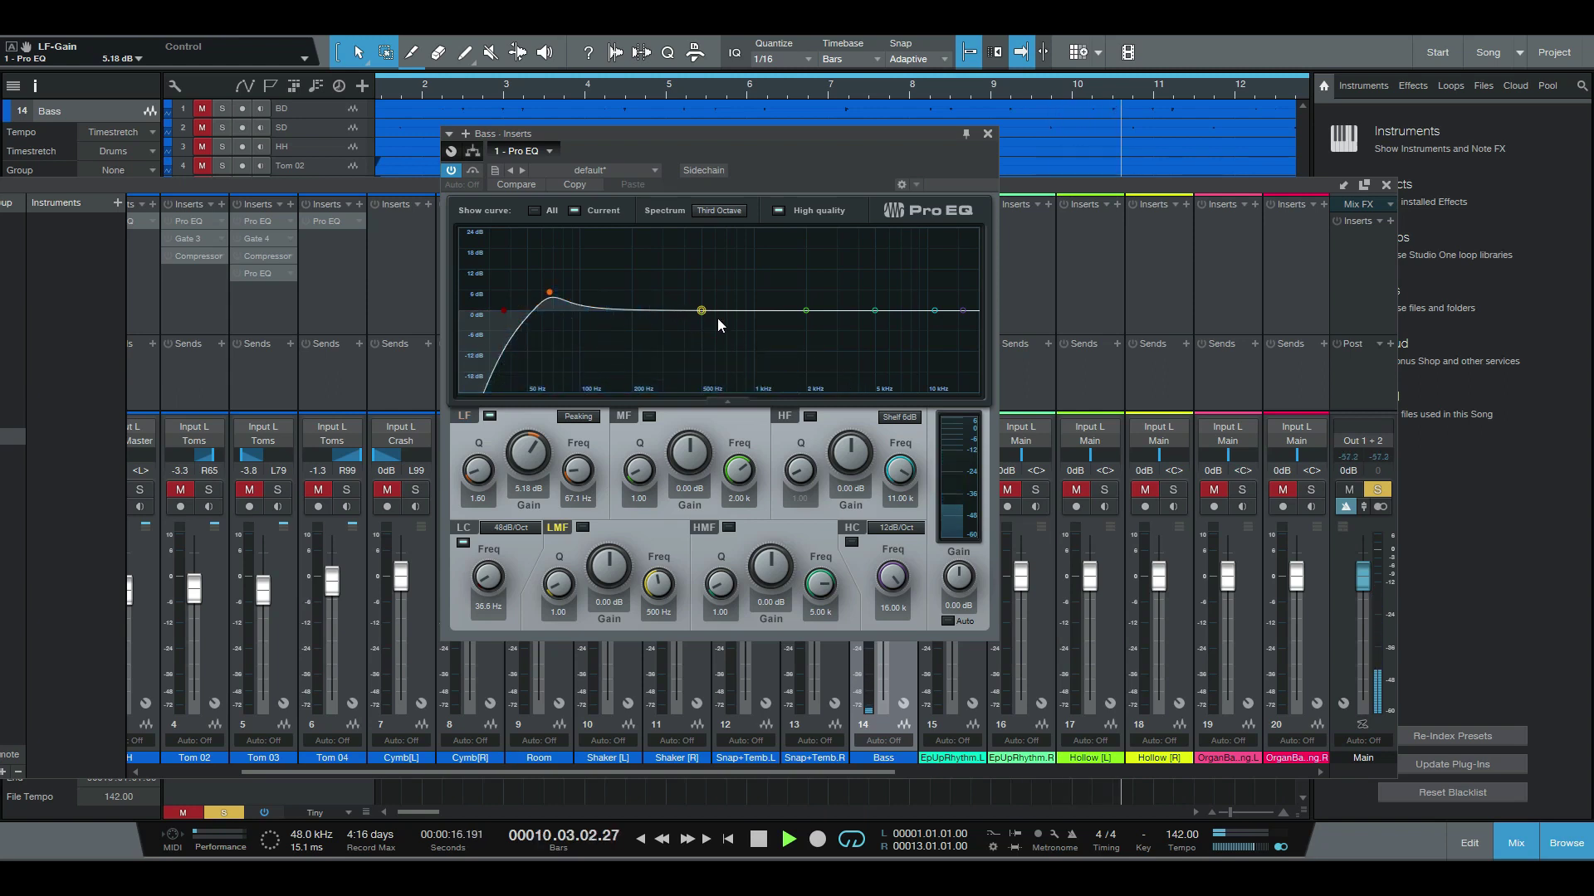
Replay from the start, move the low cut to 42.3 Hz and cut the LMF band 6.82 dB at 131 Hz with Q 4.00.
{"action": "key", "text": "Home"}
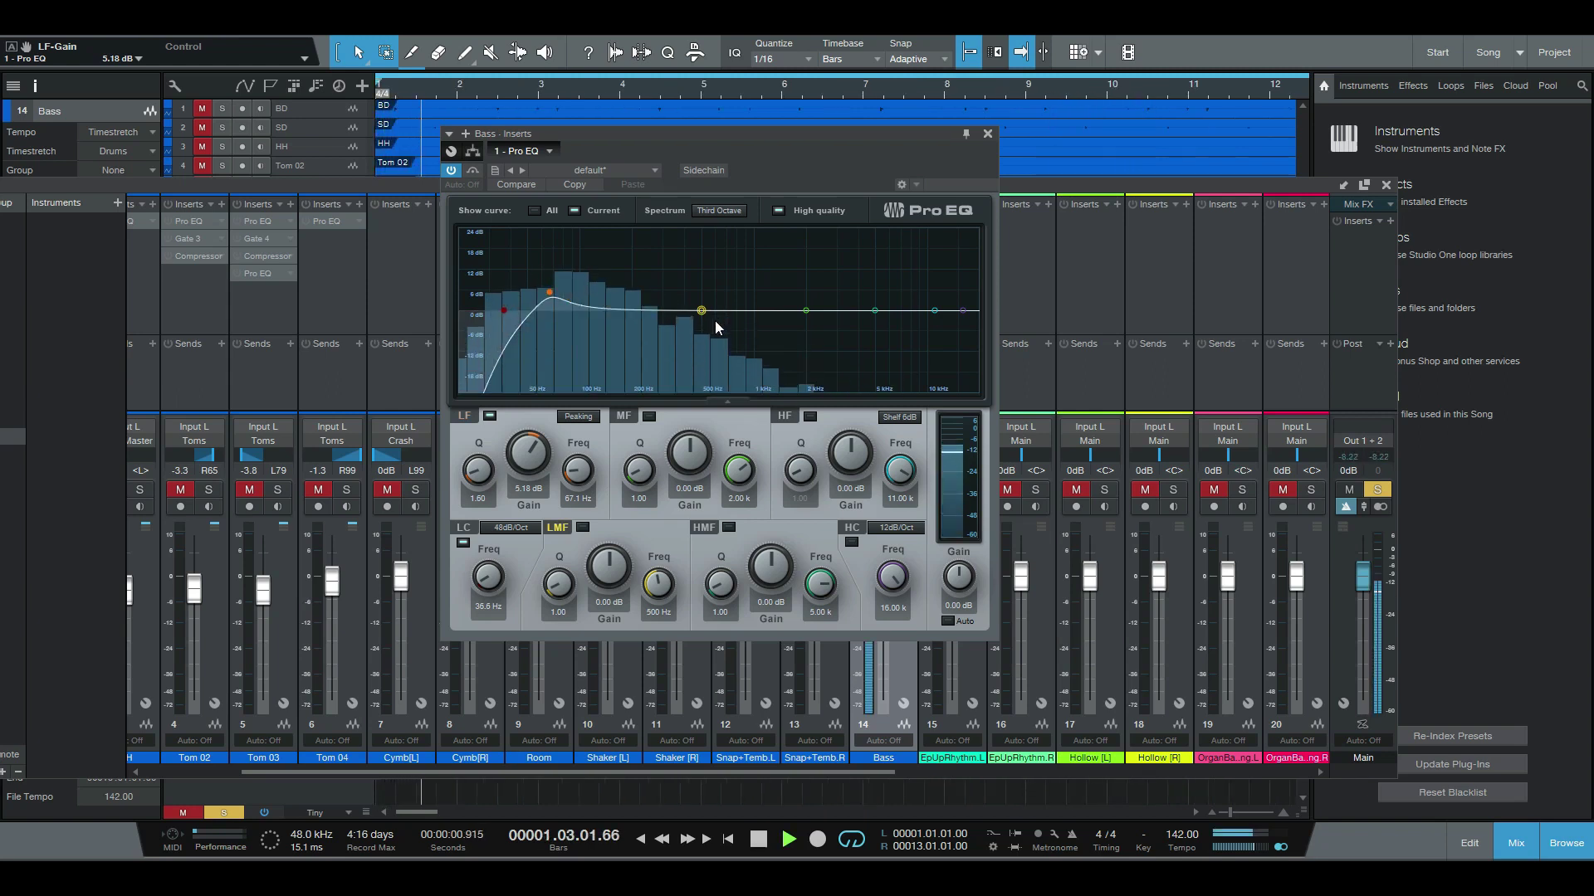
{"action": "mouse_move", "coordinate": [505, 312]}
{"action": "left_mouse_down"}
{"action": "mouse_move", "coordinate": [553, 295]}
{"action": "mouse_move", "coordinate": [515, 313]}
{"action": "left_mouse_up"}
{"action": "left_click", "coordinate": [702, 310]}
{"action": "left_click_drag", "start_coordinate": [703, 307], "coordinate": [604, 340]}
{"action": "scroll", "coordinate": [711, 279], "scroll_direction": "up", "scroll_amount": 5}
{"action": "scroll", "coordinate": [711, 279], "scroll_direction": "down", "scroll_amount": 2}
{"action": "key", "text": "space"}
{"action": "scroll", "coordinate": [636, 271], "scroll_direction": "up", "scroll_amount": 2}
{"action": "scroll", "coordinate": [603, 265], "scroll_direction": "up", "scroll_amount": 3}
Sweep the MF band for a problem frequency, then cut it 5.65 dB at 296 Hz with Q 3.70.
{"action": "left_click_drag", "start_coordinate": [806, 310], "coordinate": [708, 275]}
{"action": "scroll", "coordinate": [708, 278], "scroll_direction": "up", "scroll_amount": 5}
{"action": "key", "text": "space"}
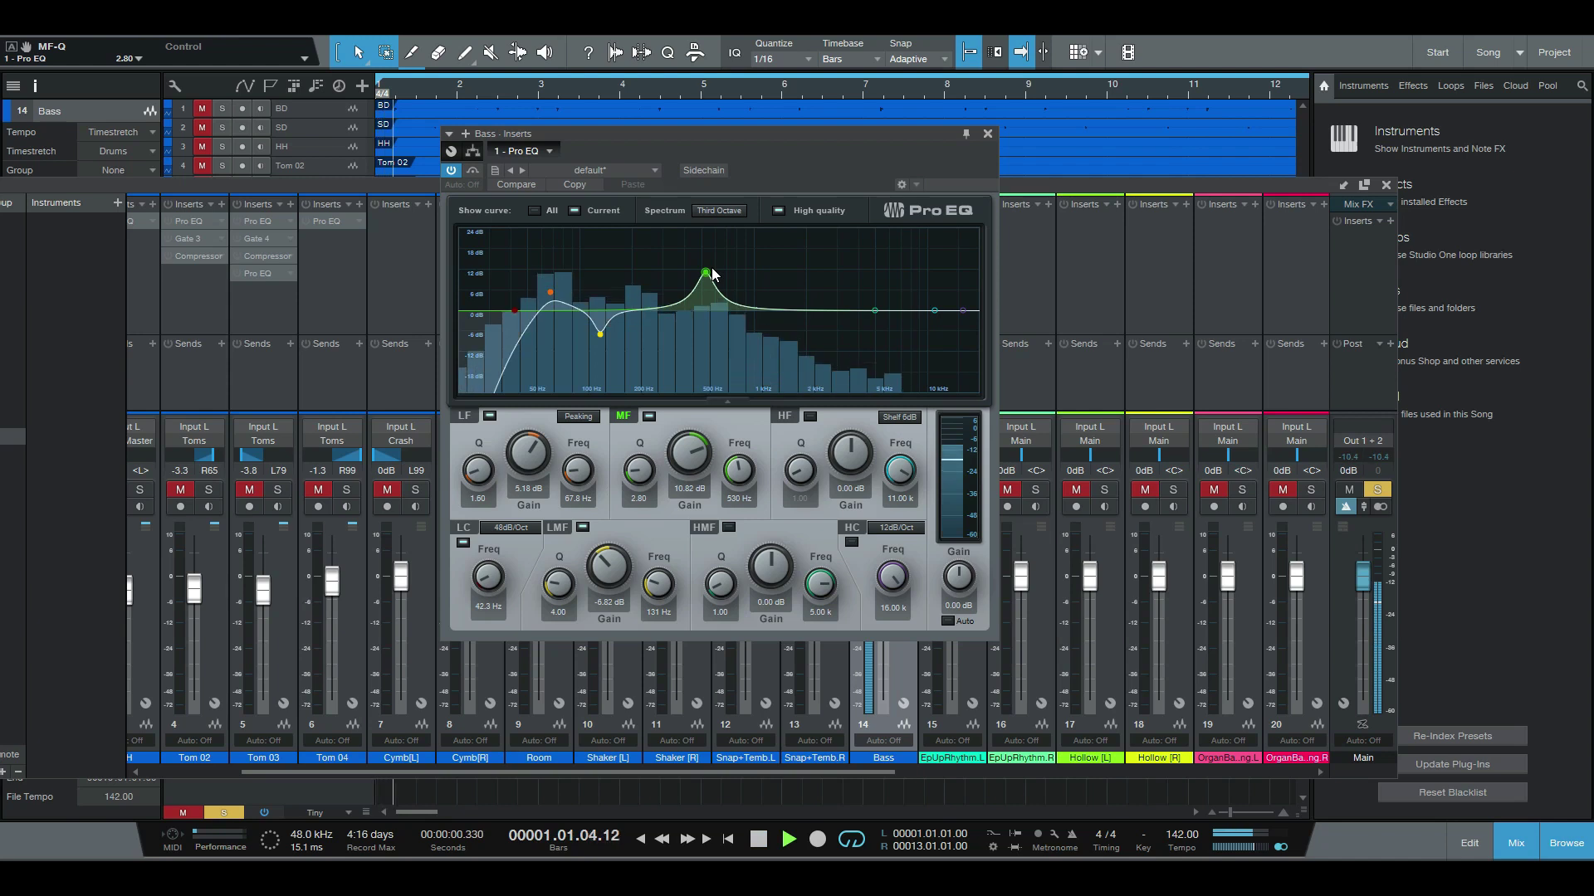
{"action": "left_click_drag", "start_coordinate": [712, 274], "coordinate": [662, 330]}
{"action": "key", "text": "space"}
{"action": "scroll", "coordinate": [662, 328], "scroll_direction": "up", "scroll_amount": 1}
{"action": "key", "text": "space"}
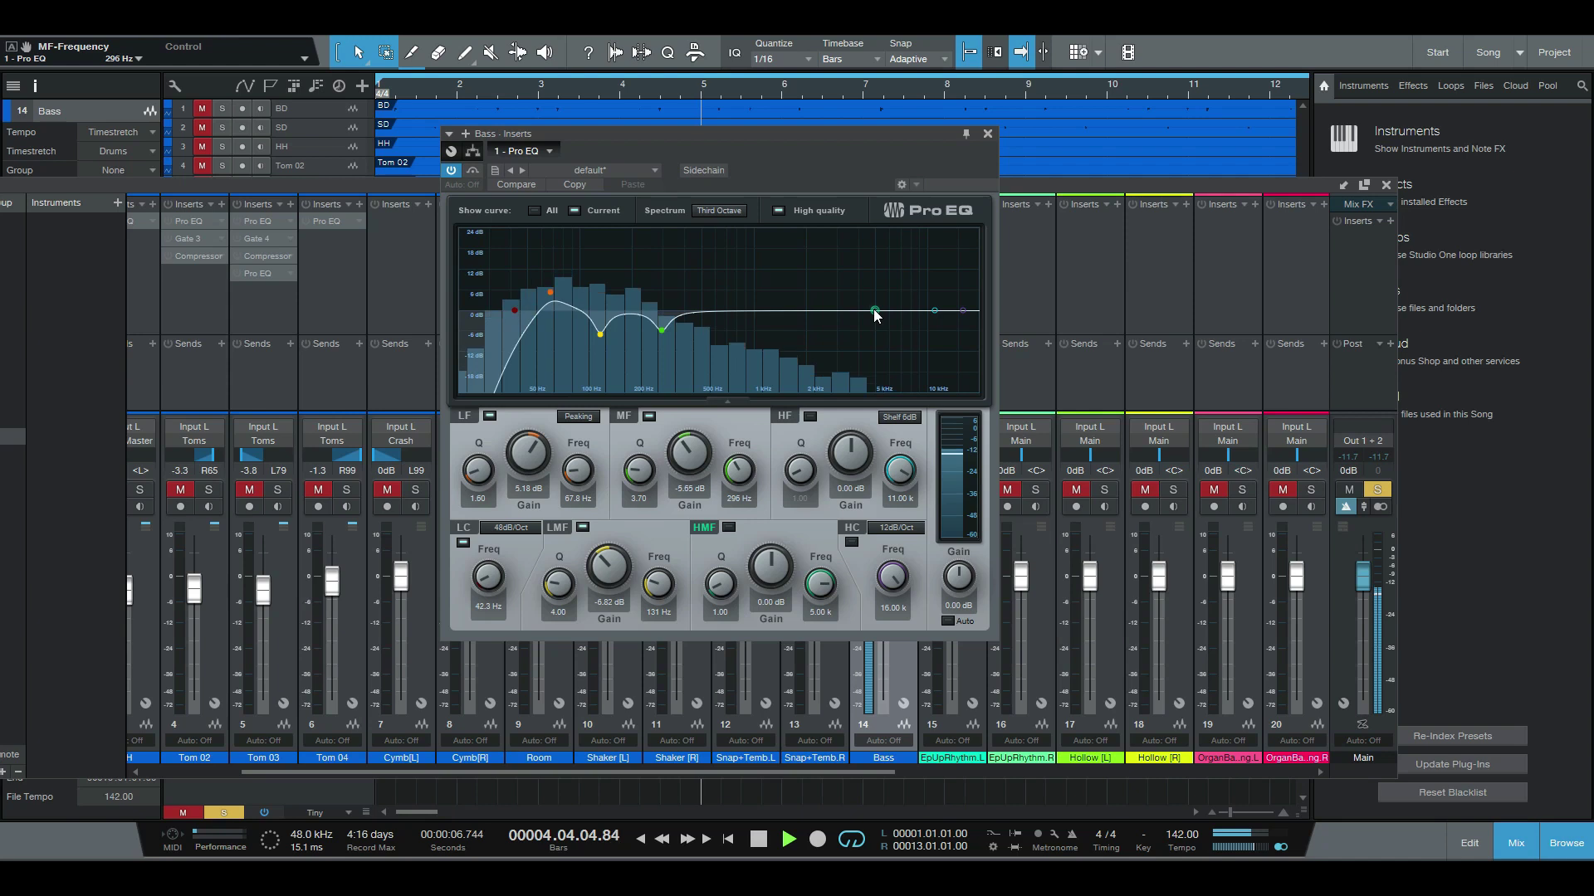
Lower the HMF band 0.24 dB at 4.73 kHz and the HF shelf 4.47 dB at 4.53 kHz.
{"action": "left_click_drag", "start_coordinate": [873, 309], "coordinate": [870, 311]}
{"action": "key", "text": "space"}
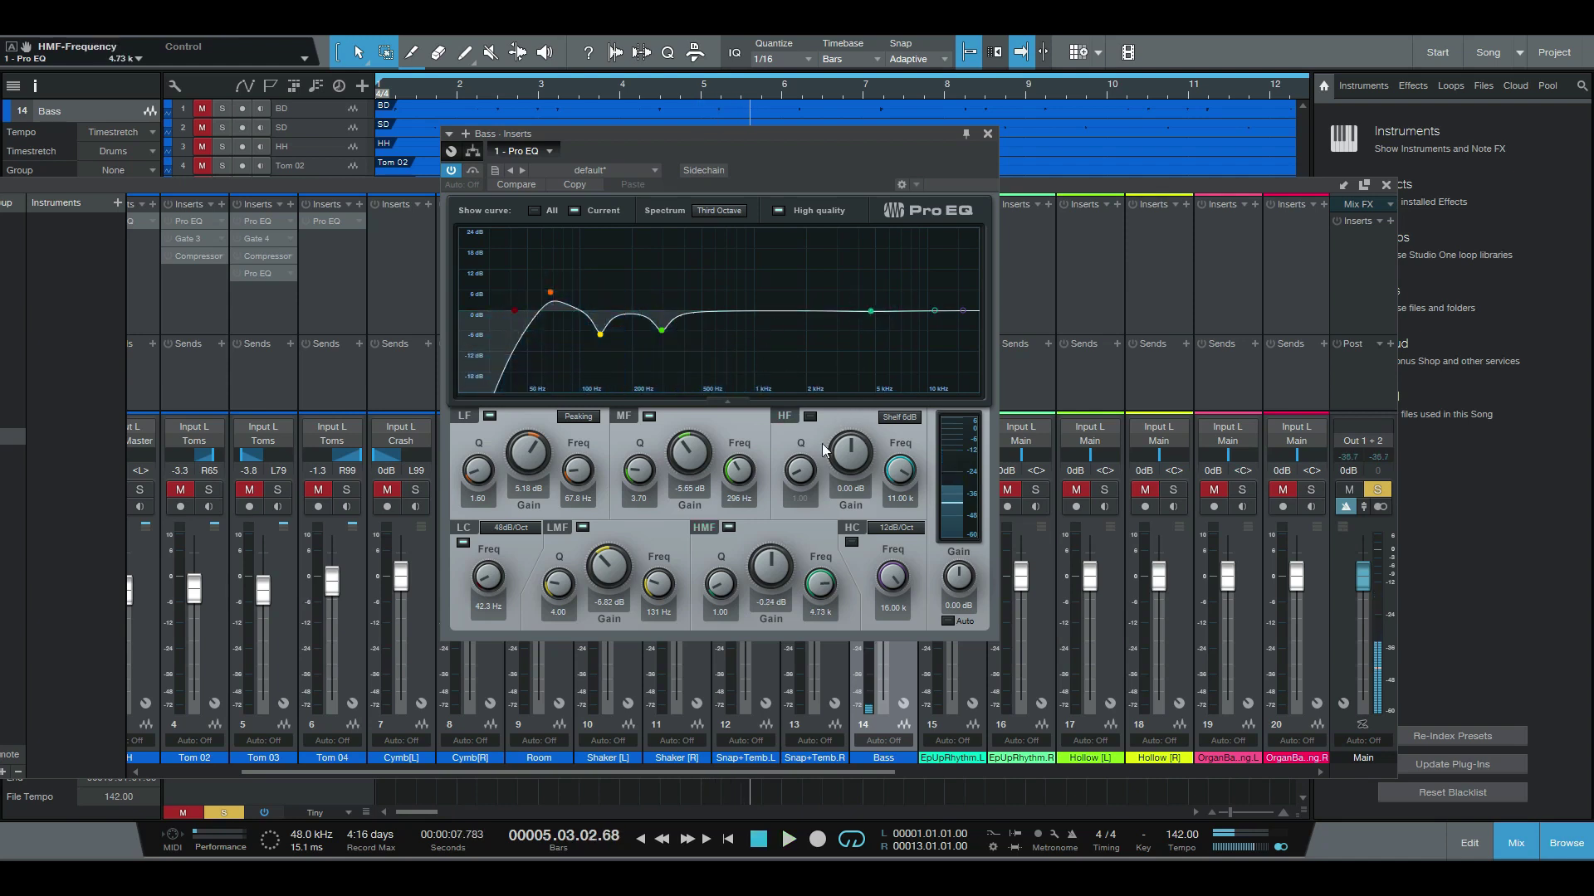
{"action": "left_click_drag", "start_coordinate": [935, 311], "coordinate": [889, 310]}
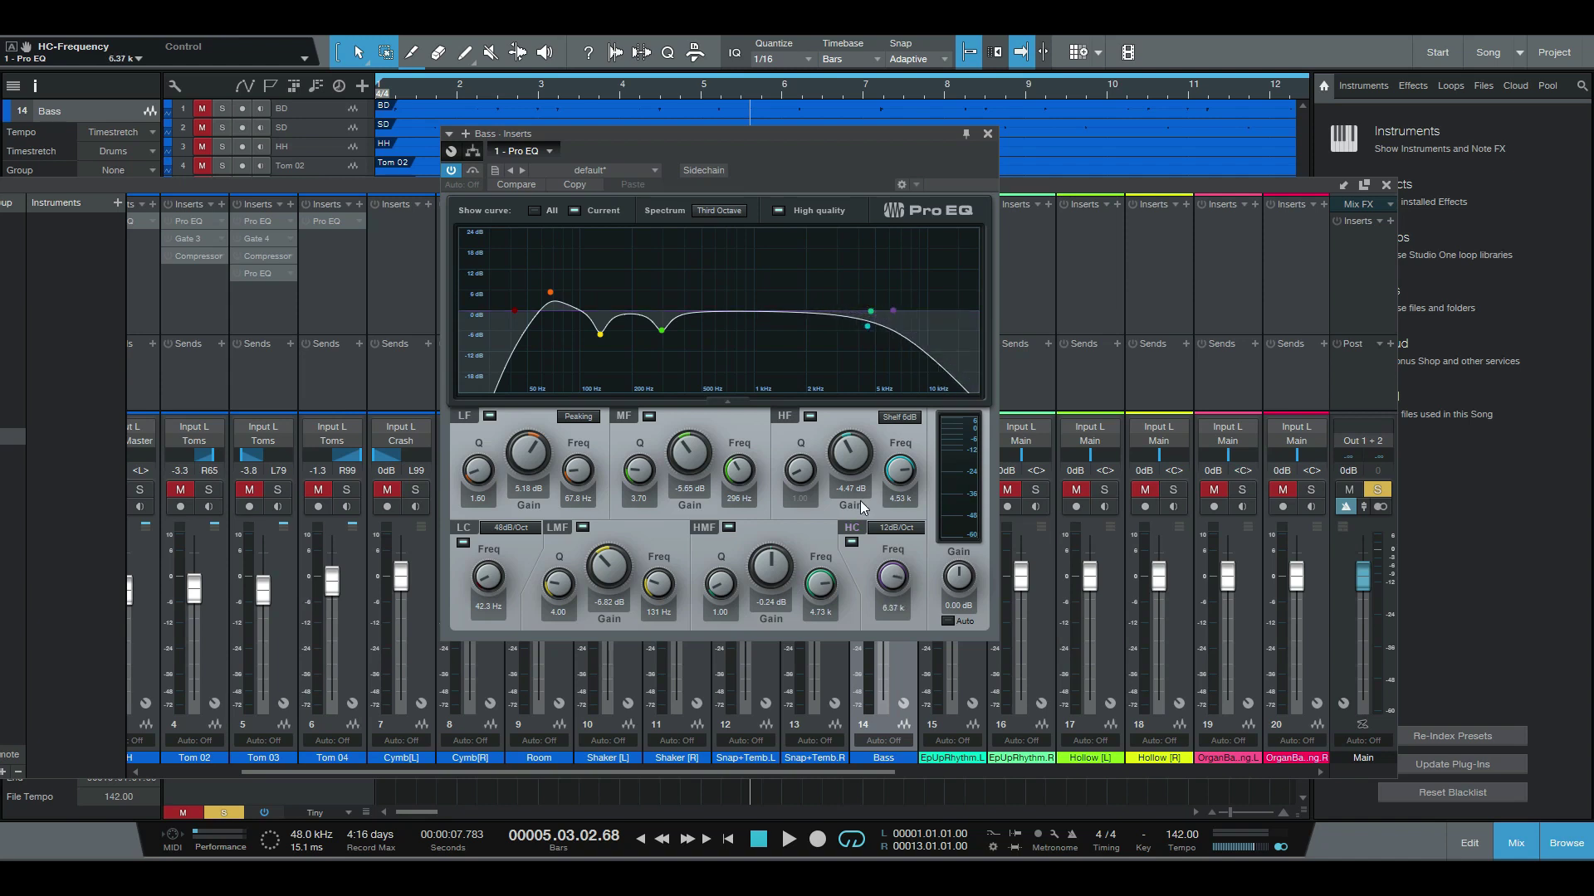
Set the high cut to a 48 dB/Oct slope at 3.37 kHz, audition it and close the equalizer.
{"action": "left_click", "coordinate": [896, 528]}
{"action": "left_click", "coordinate": [913, 616]}
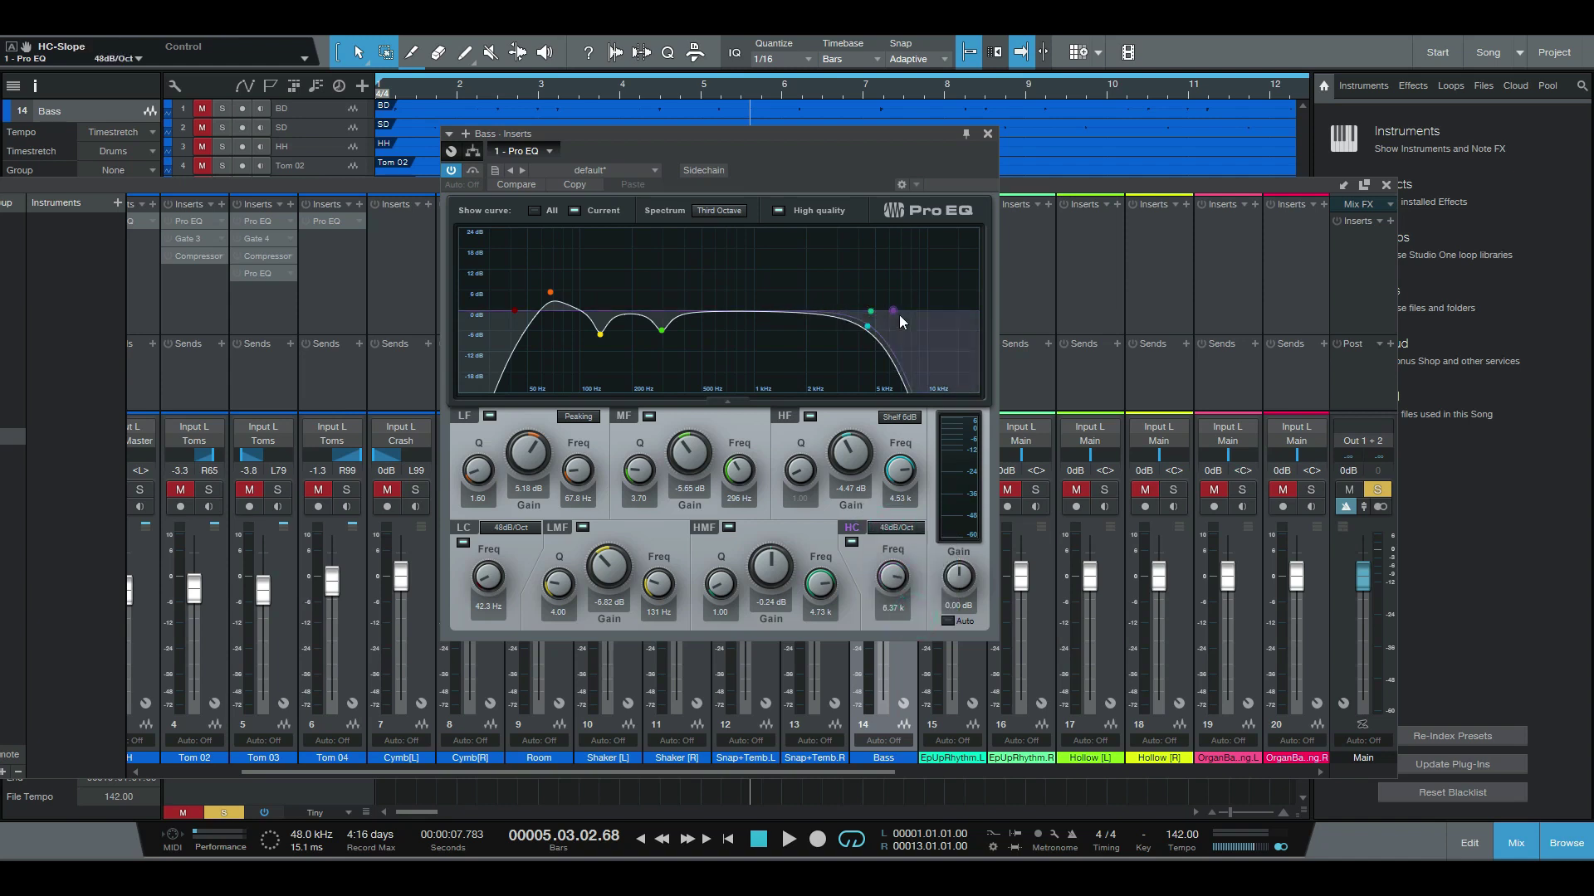
{"action": "left_click_drag", "start_coordinate": [896, 318], "coordinate": [844, 313]}
{"action": "key", "text": "space"}
{"action": "key", "text": "space"}
{"action": "left_click", "coordinate": [986, 135]}
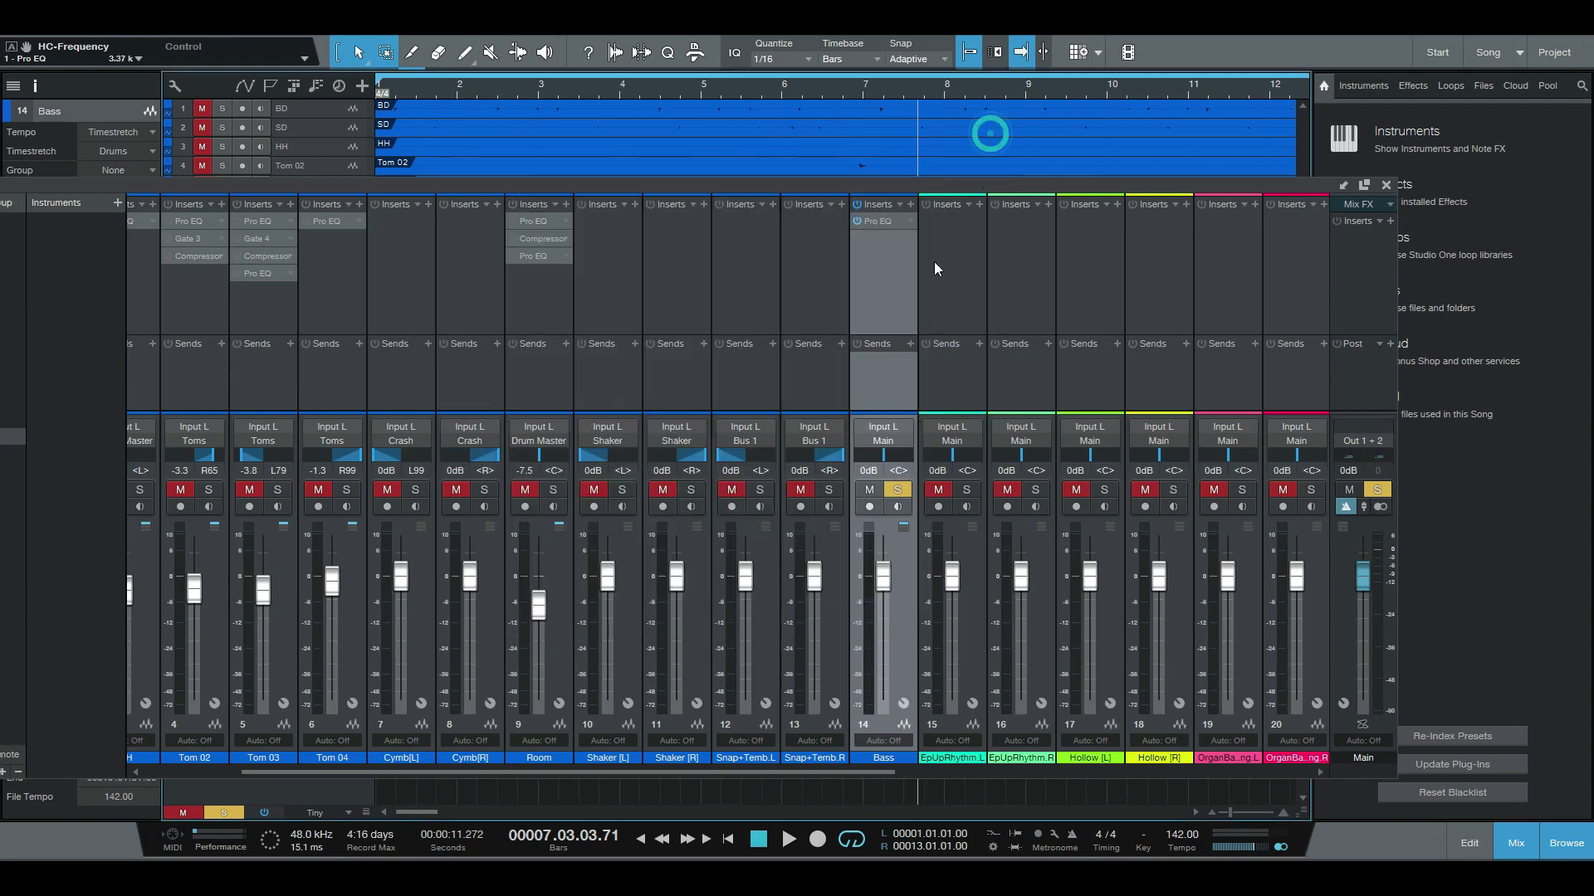
Insert a PreSonus Compressor after the Pro EQ on the Bass channel.
{"action": "left_click", "coordinate": [910, 204]}
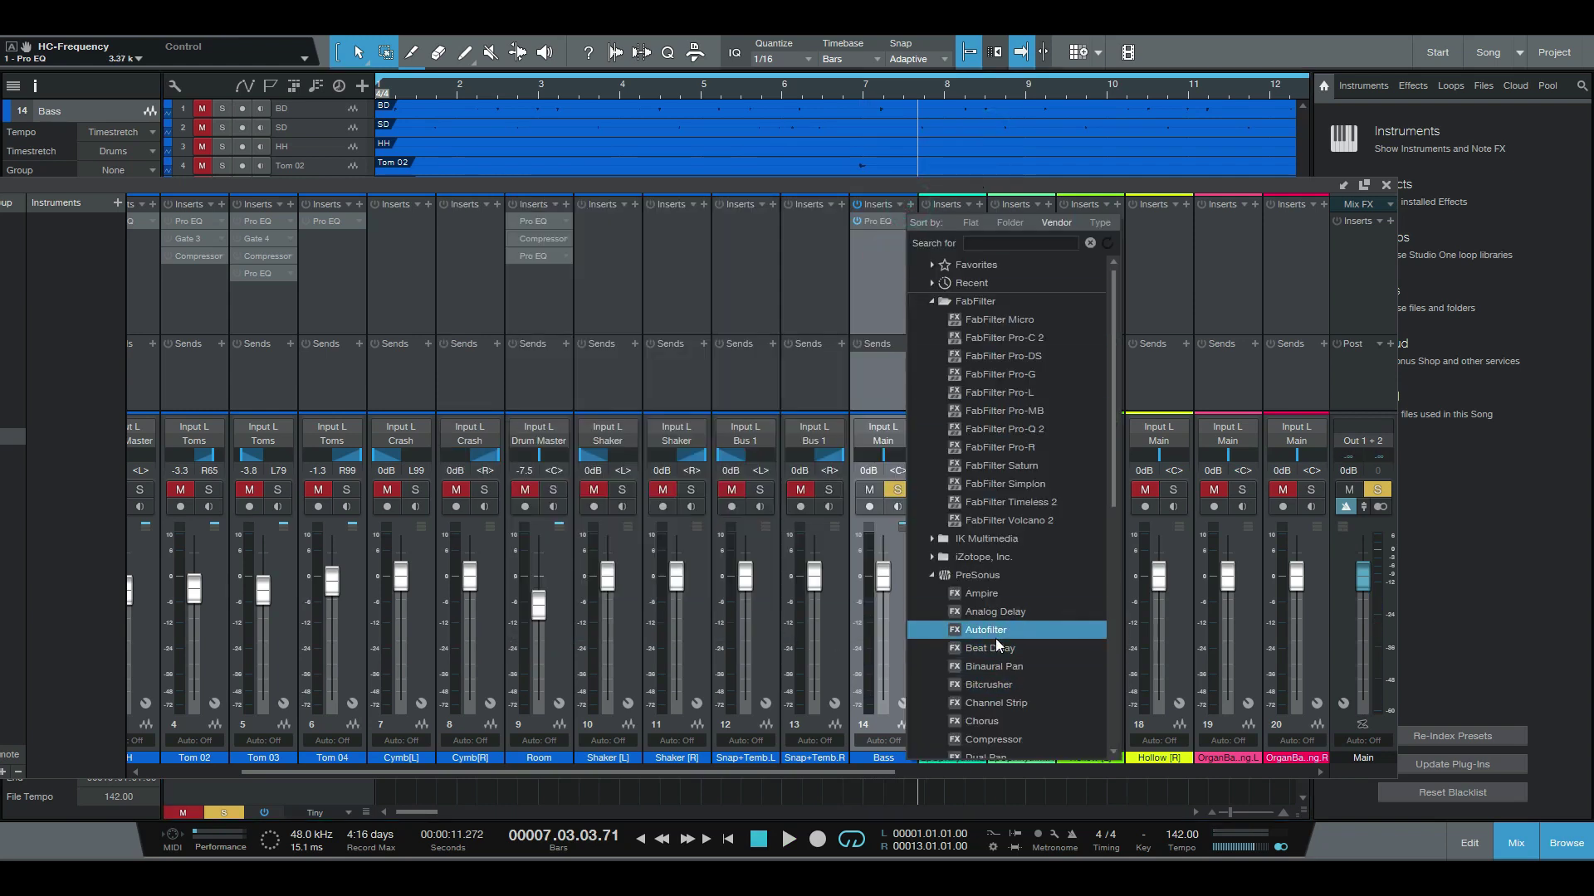
{"action": "scroll", "coordinate": [999, 637], "scroll_direction": "down", "scroll_amount": 3}
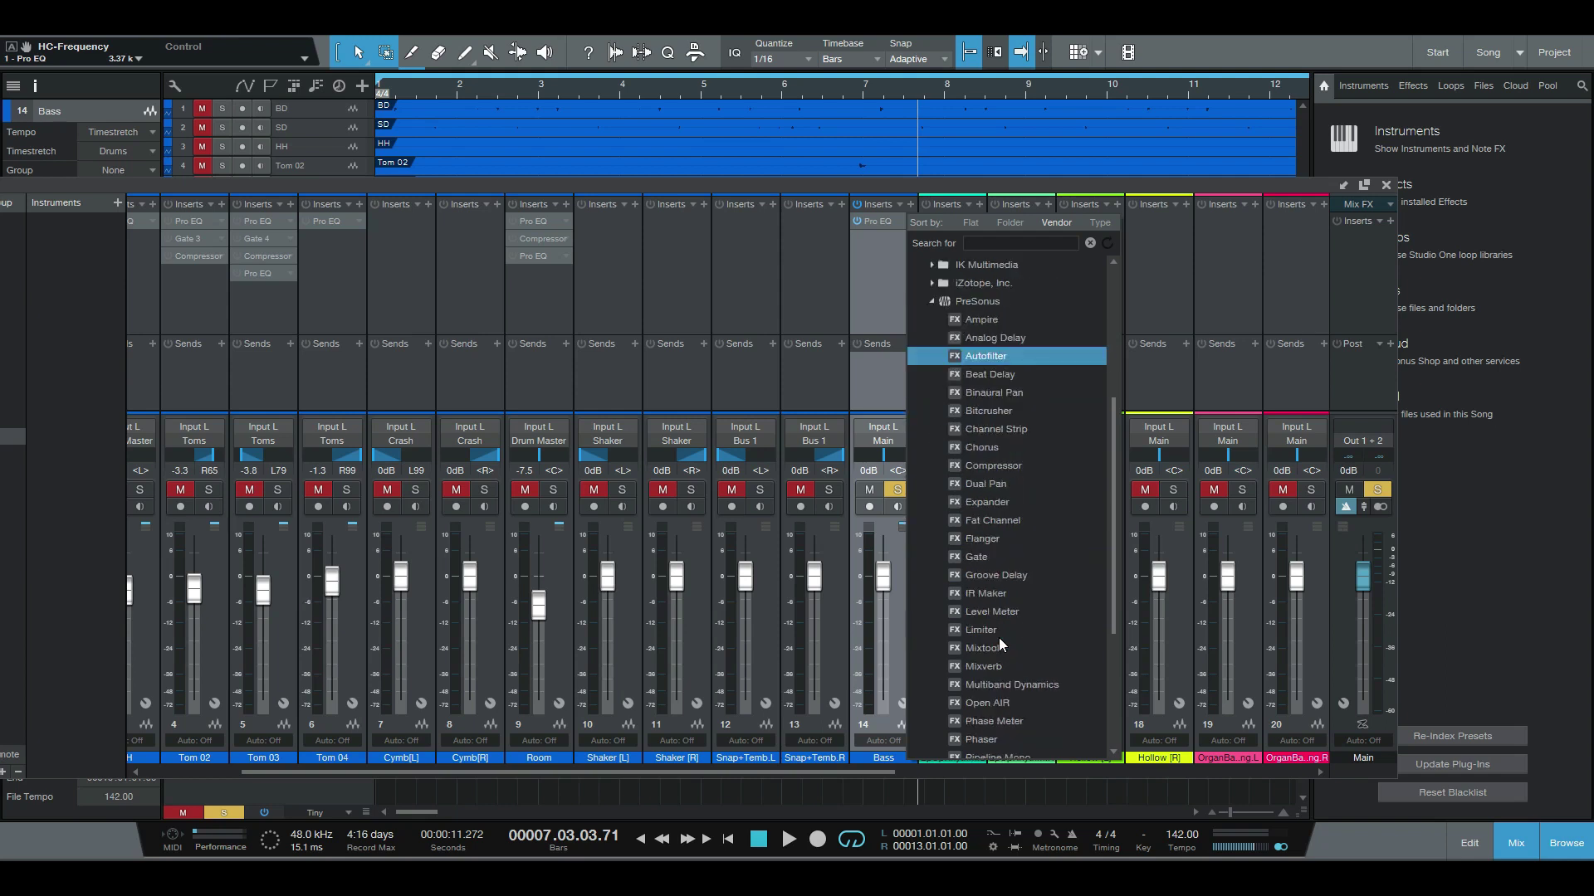
{"action": "left_click", "coordinate": [1018, 466]}
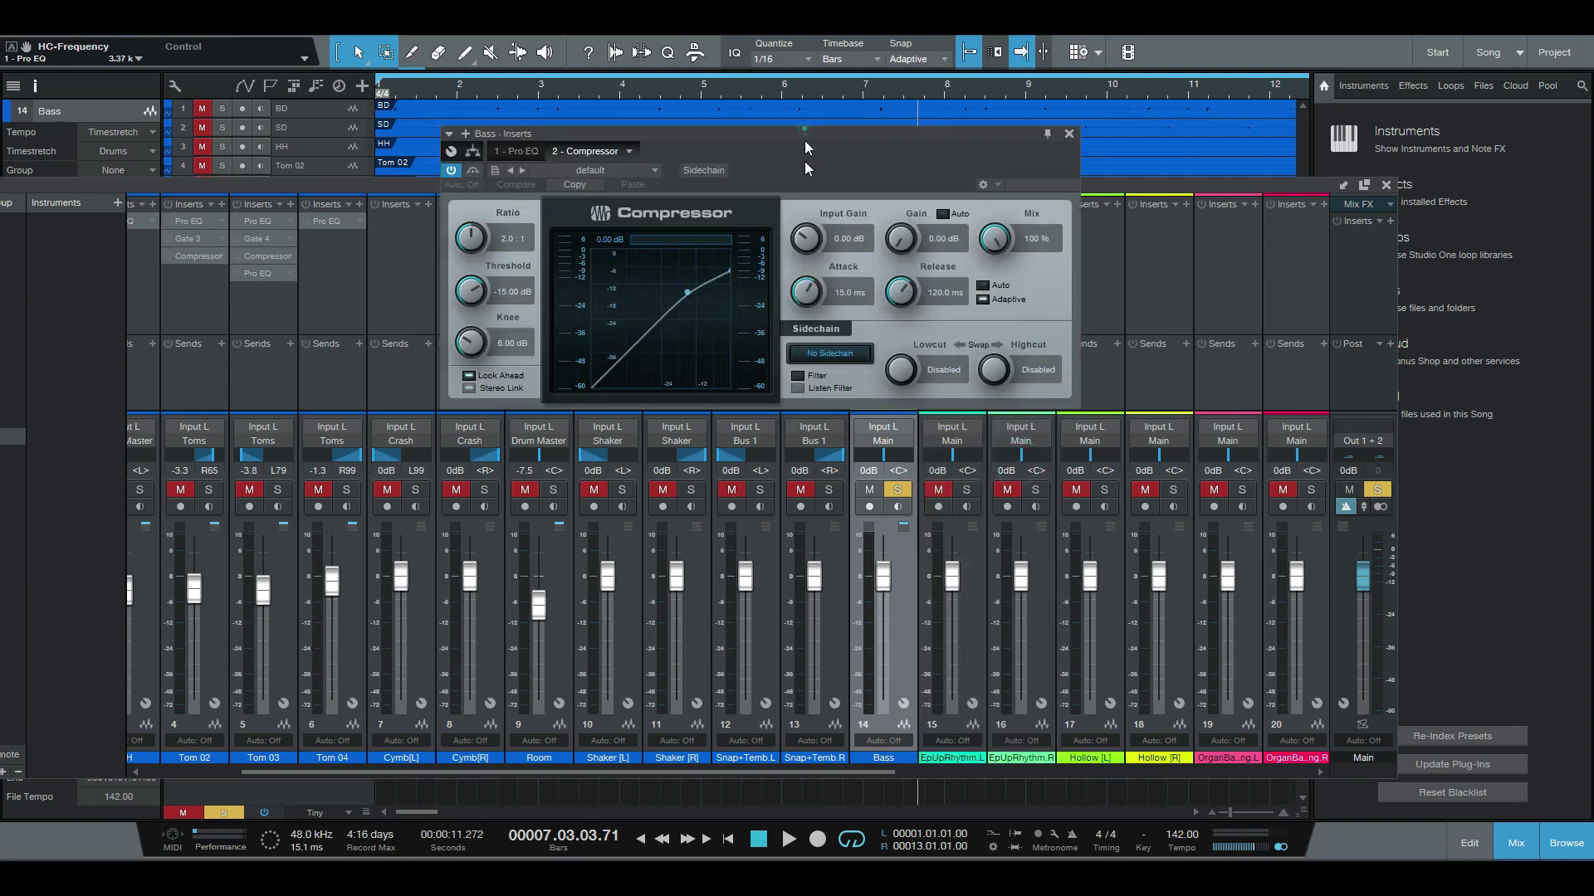
Try a compressor ratio of 10.6:1, a threshold of about -34 dB and an attack of 0.24 ms while listening.
{"action": "key", "text": "space"}
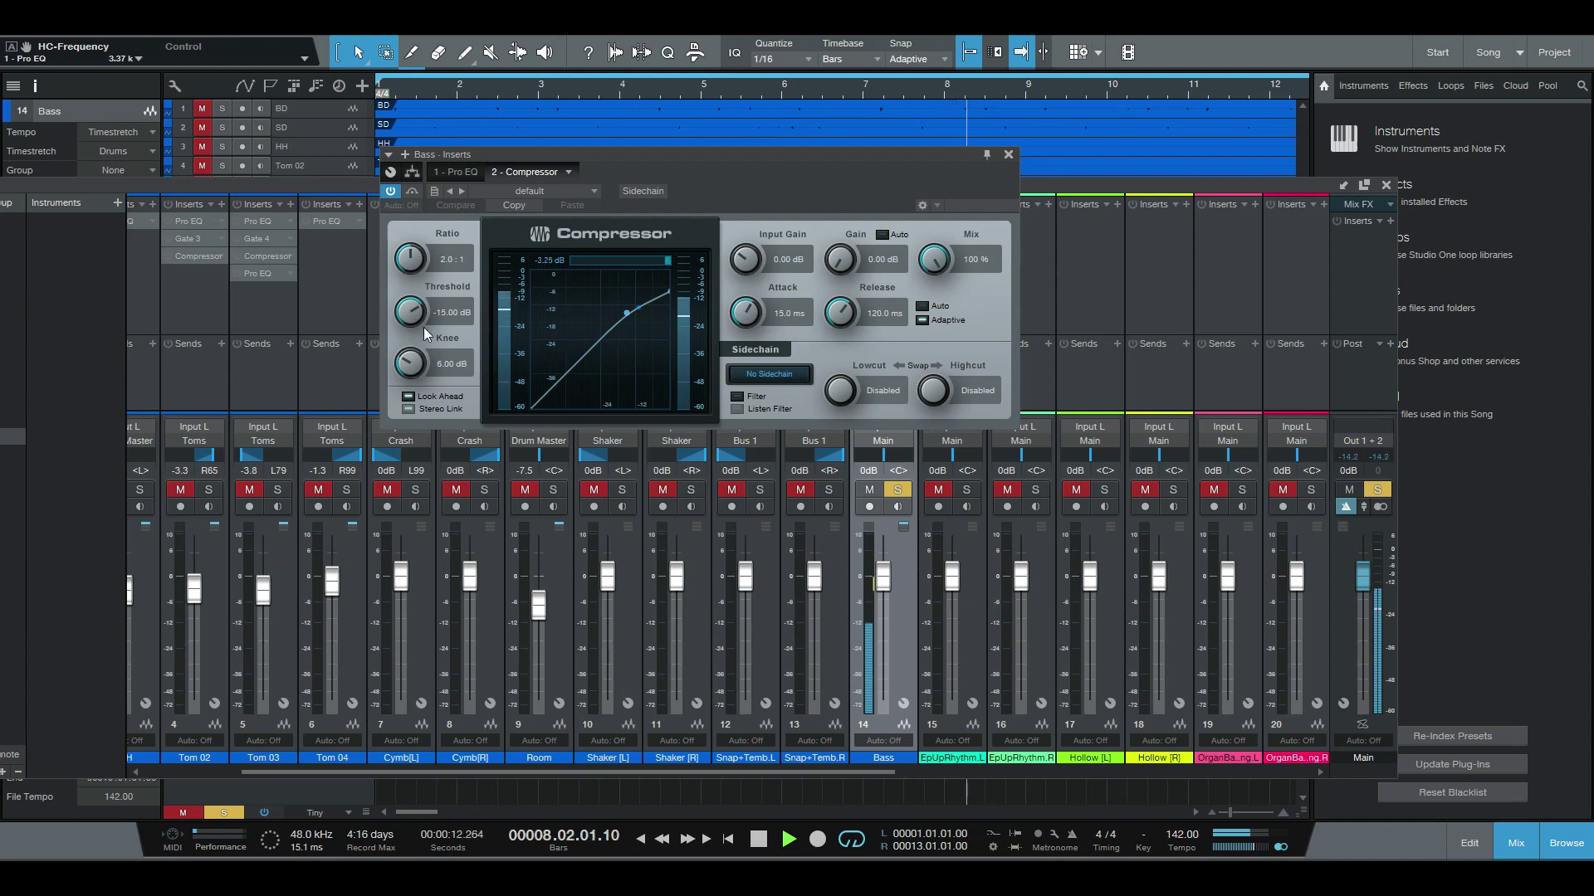
{"action": "left_click_drag", "start_coordinate": [409, 314], "coordinate": [403, 359]}
{"action": "left_click_drag", "start_coordinate": [412, 263], "coordinate": [416, 230]}
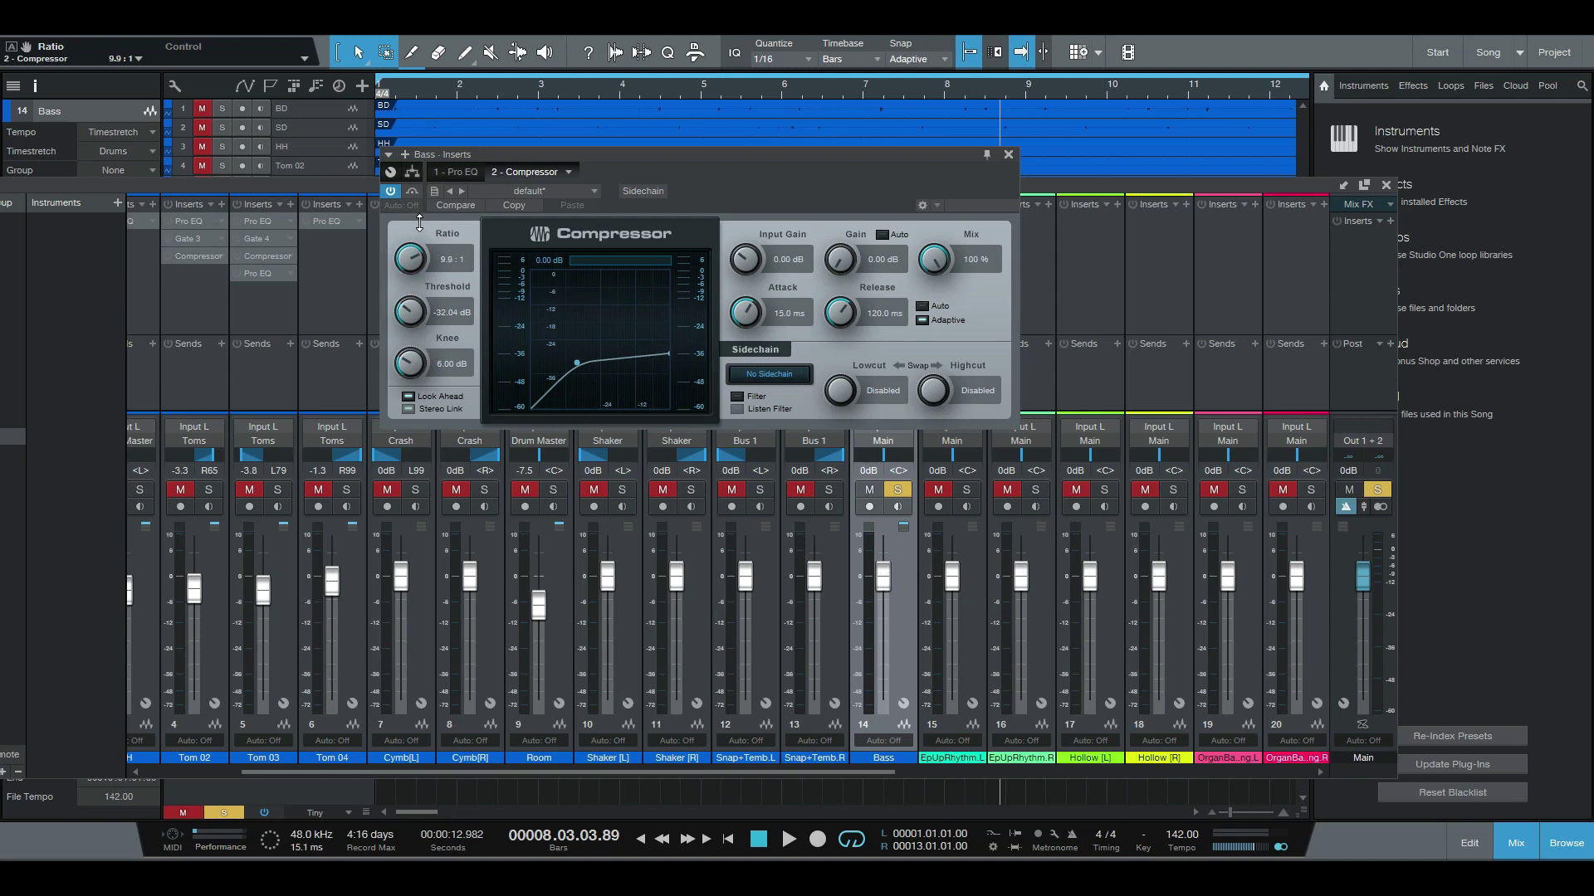
{"action": "left_click_drag", "start_coordinate": [415, 312], "coordinate": [411, 316]}
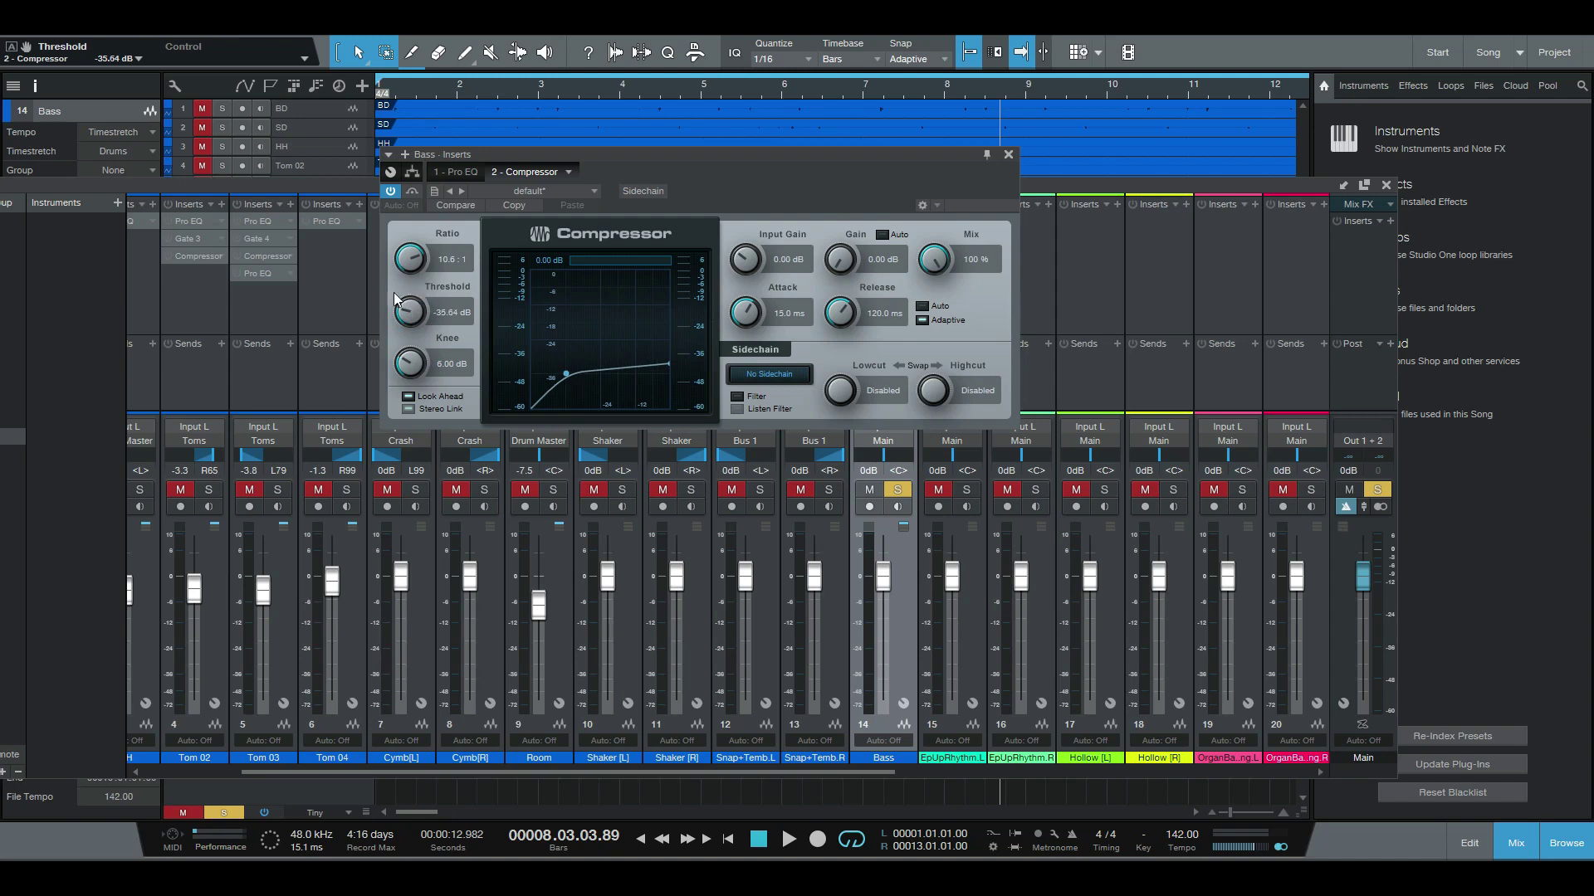
{"action": "key", "text": "space"}
{"action": "left_click_drag", "start_coordinate": [413, 312], "coordinate": [411, 305]}
{"action": "left_click_drag", "start_coordinate": [752, 324], "coordinate": [736, 415]}
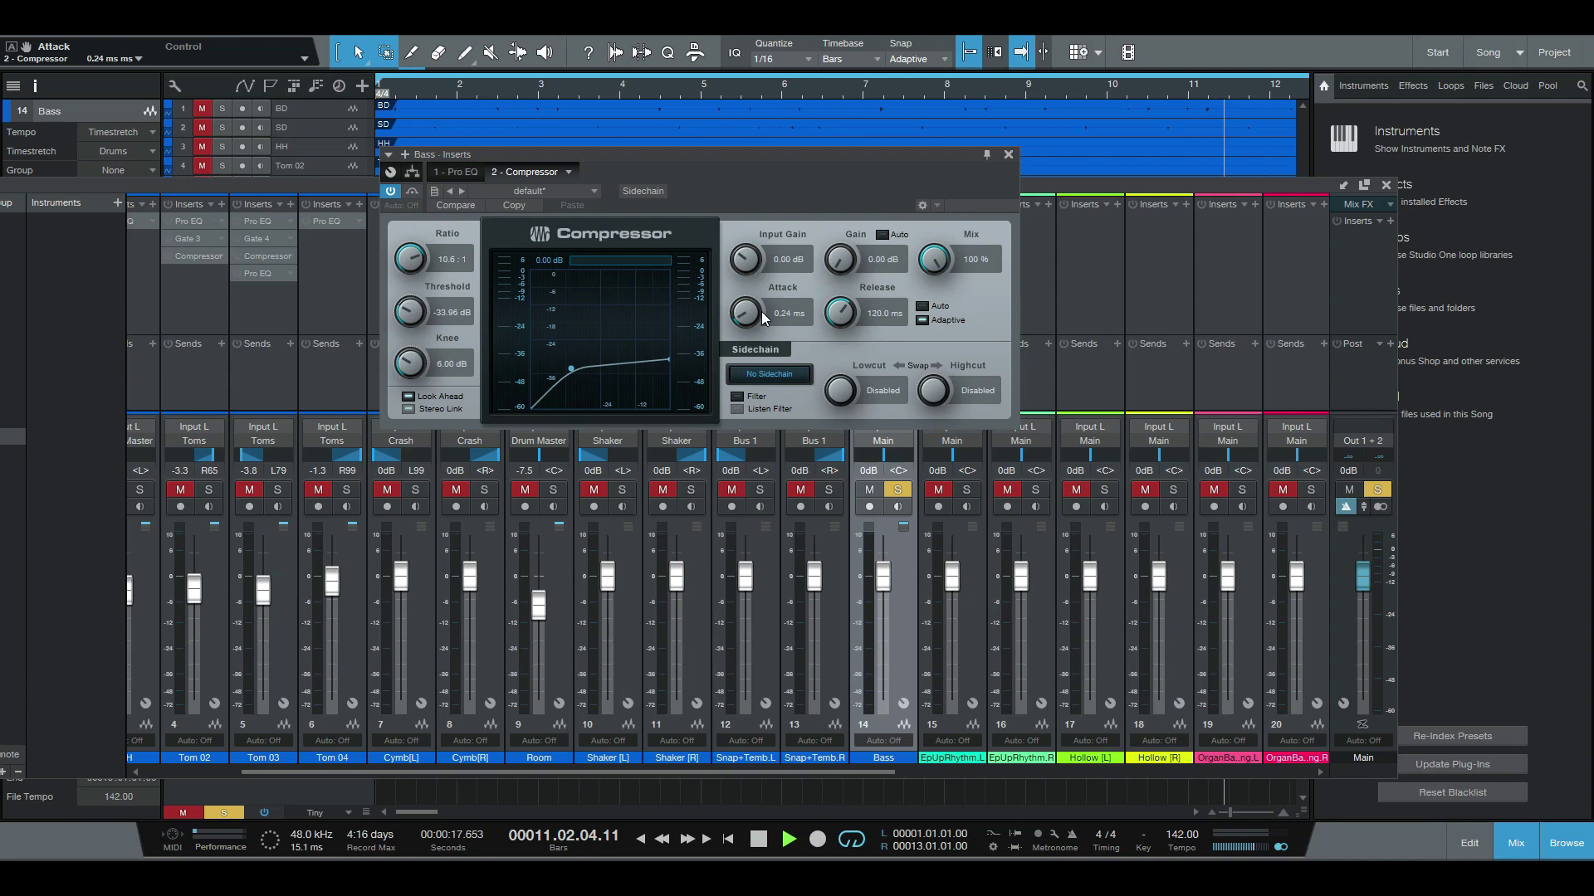
Set the compressor's ratio to 7.2:1, threshold to -31.32 dB and makeup gain to 6 dB.
{"action": "key", "text": "space"}
{"action": "mouse_move", "coordinate": [410, 314]}
{"action": "left_mouse_down"}
{"action": "mouse_move", "coordinate": [409, 261]}
{"action": "mouse_move", "coordinate": [411, 305]}
{"action": "left_mouse_up"}
{"action": "left_click_drag", "start_coordinate": [837, 266], "coordinate": [837, 258]}
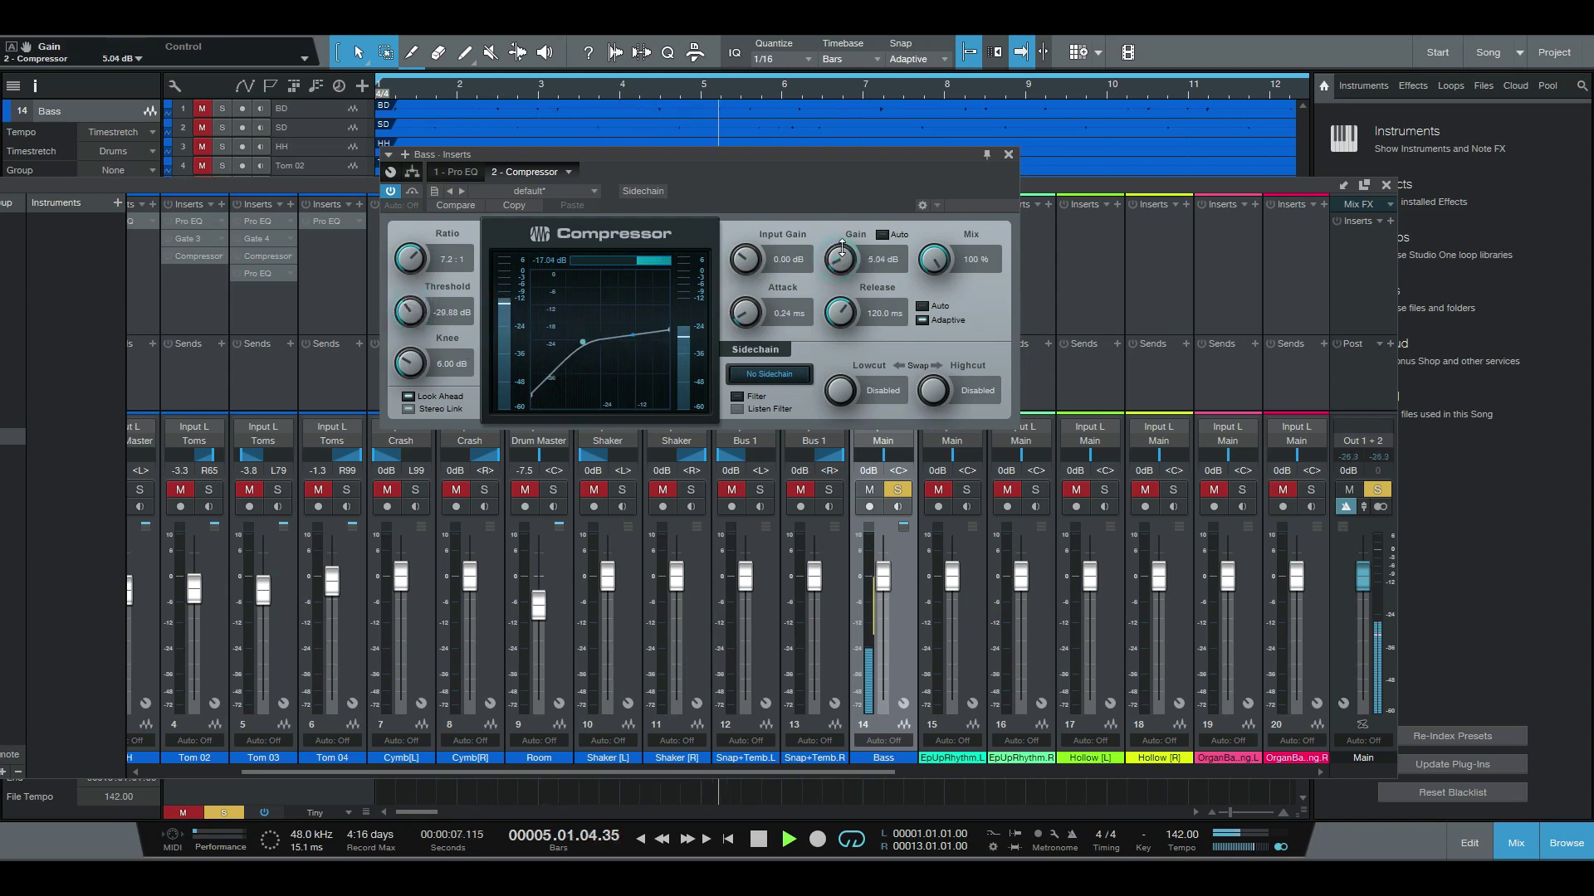
{"action": "left_click_drag", "start_coordinate": [409, 304], "coordinate": [409, 308]}
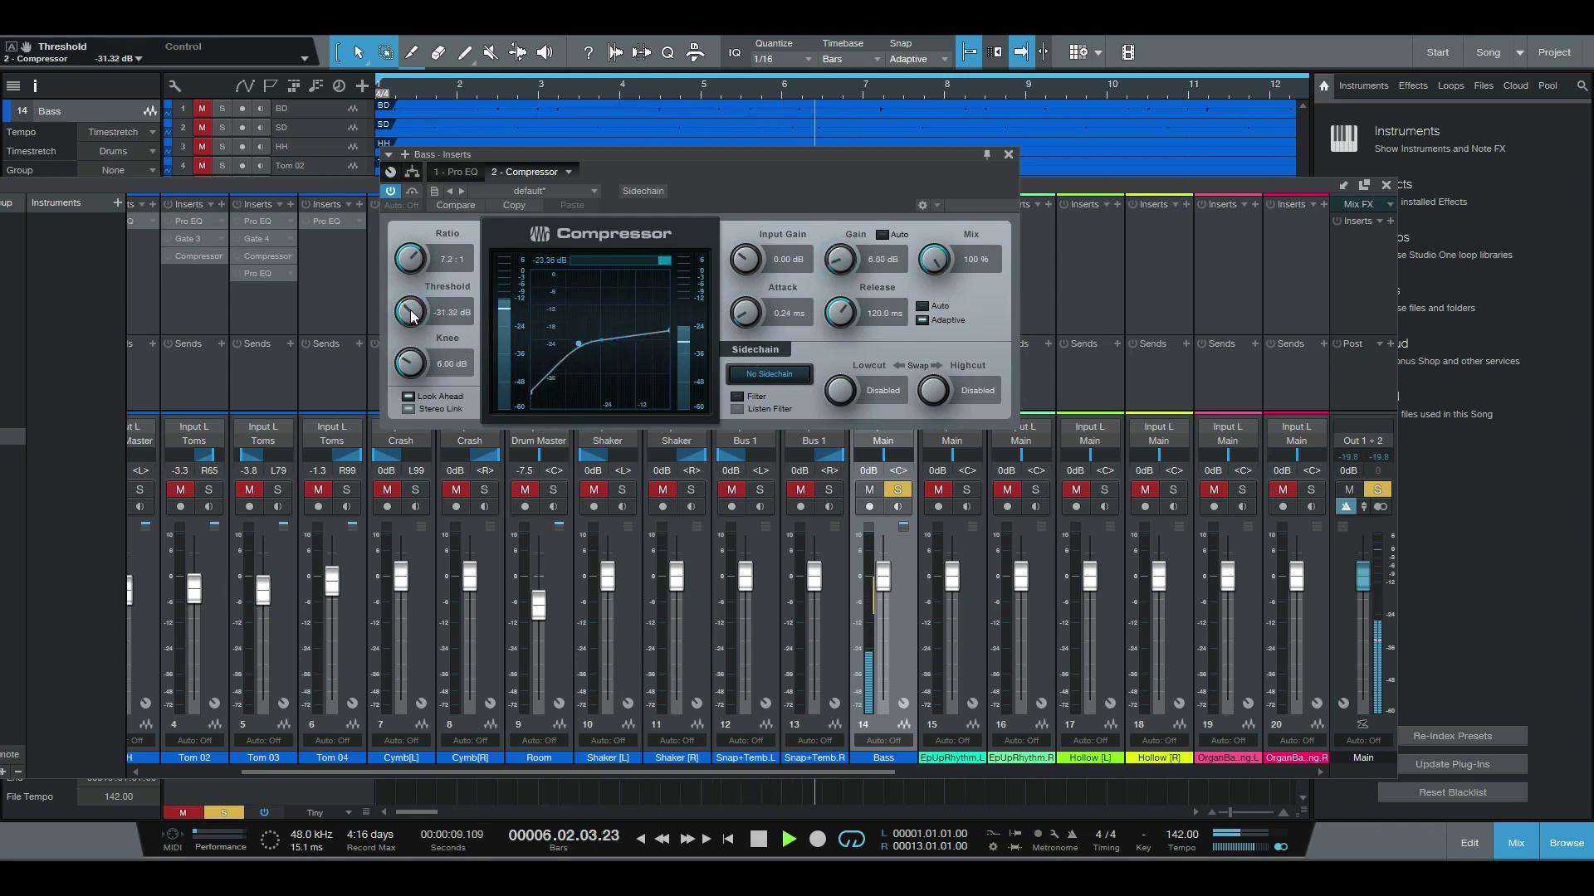
Fine-tune the compressor to a 5.56 ms attack, 6.96 dB makeup gain and -30.84 dB threshold.
{"action": "left_click_drag", "start_coordinate": [757, 309], "coordinate": [752, 296]}
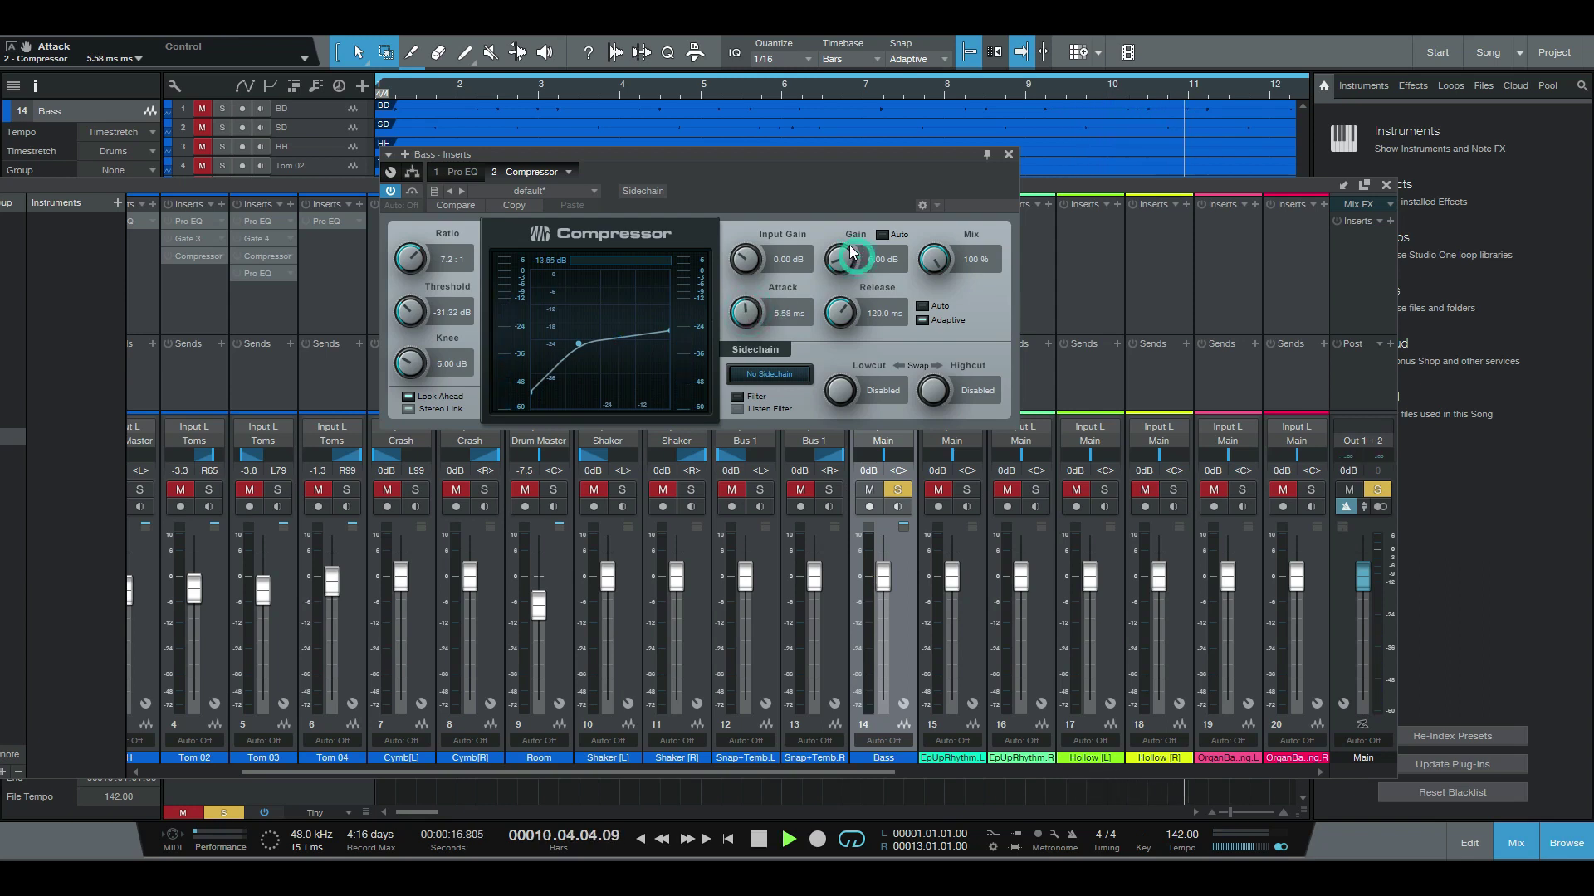
{"action": "left_click_drag", "start_coordinate": [839, 262], "coordinate": [842, 265]}
{"action": "key", "text": "space"}
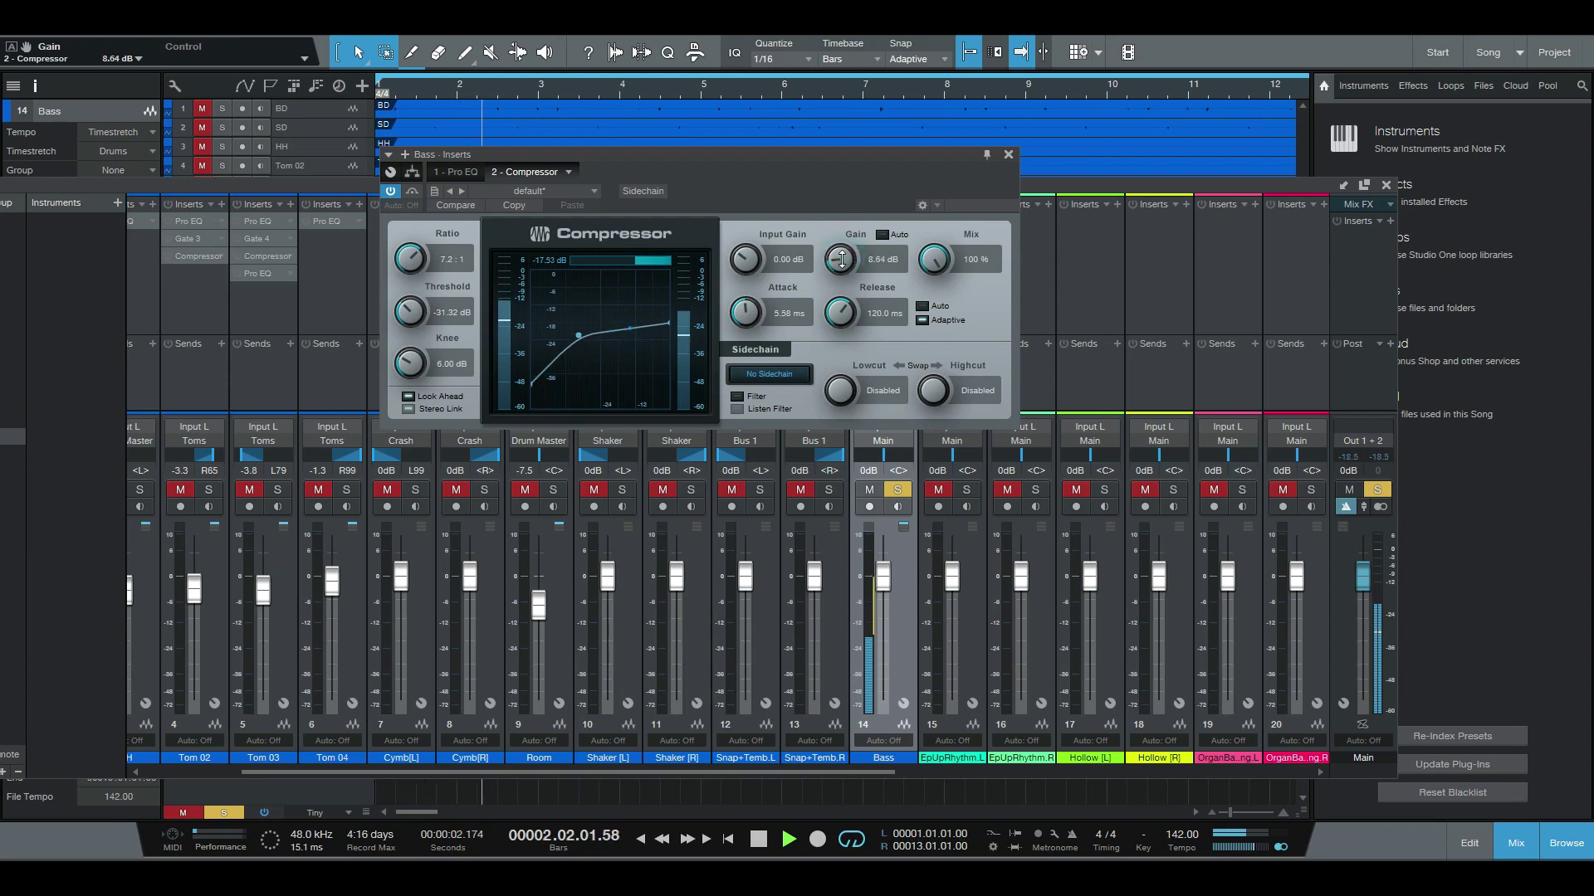
{"action": "left_click_drag", "start_coordinate": [422, 317], "coordinate": [417, 313]}
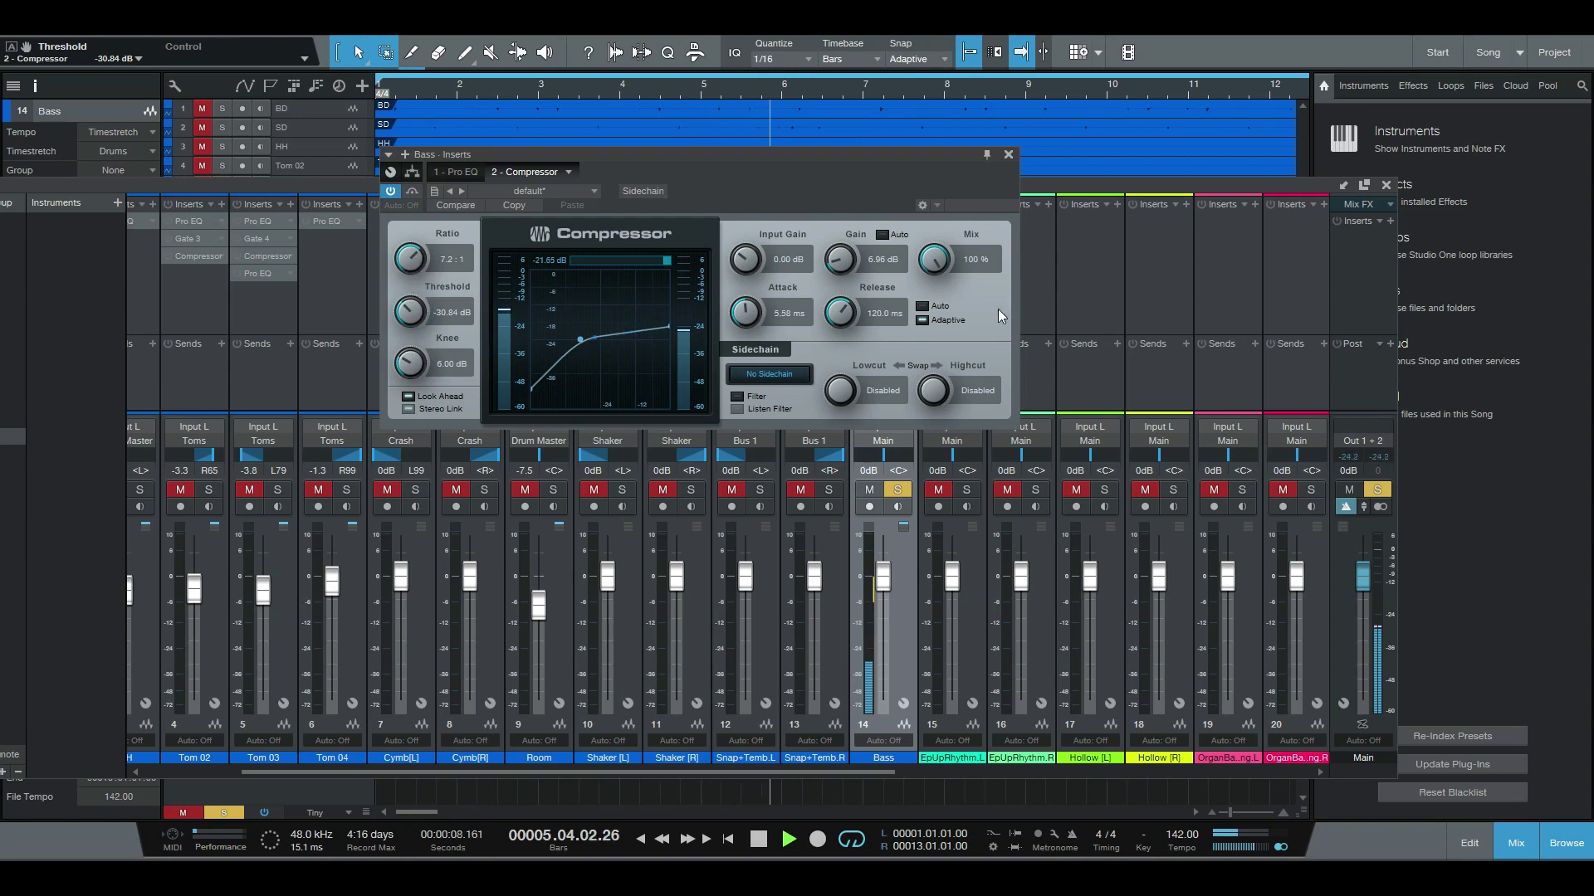
Set the Bass compressor's makeup gain to 11.52 dB and its release to 420.6 ms, and close the plug-in window.
{"action": "left_click_drag", "start_coordinate": [841, 260], "coordinate": [941, 146]}
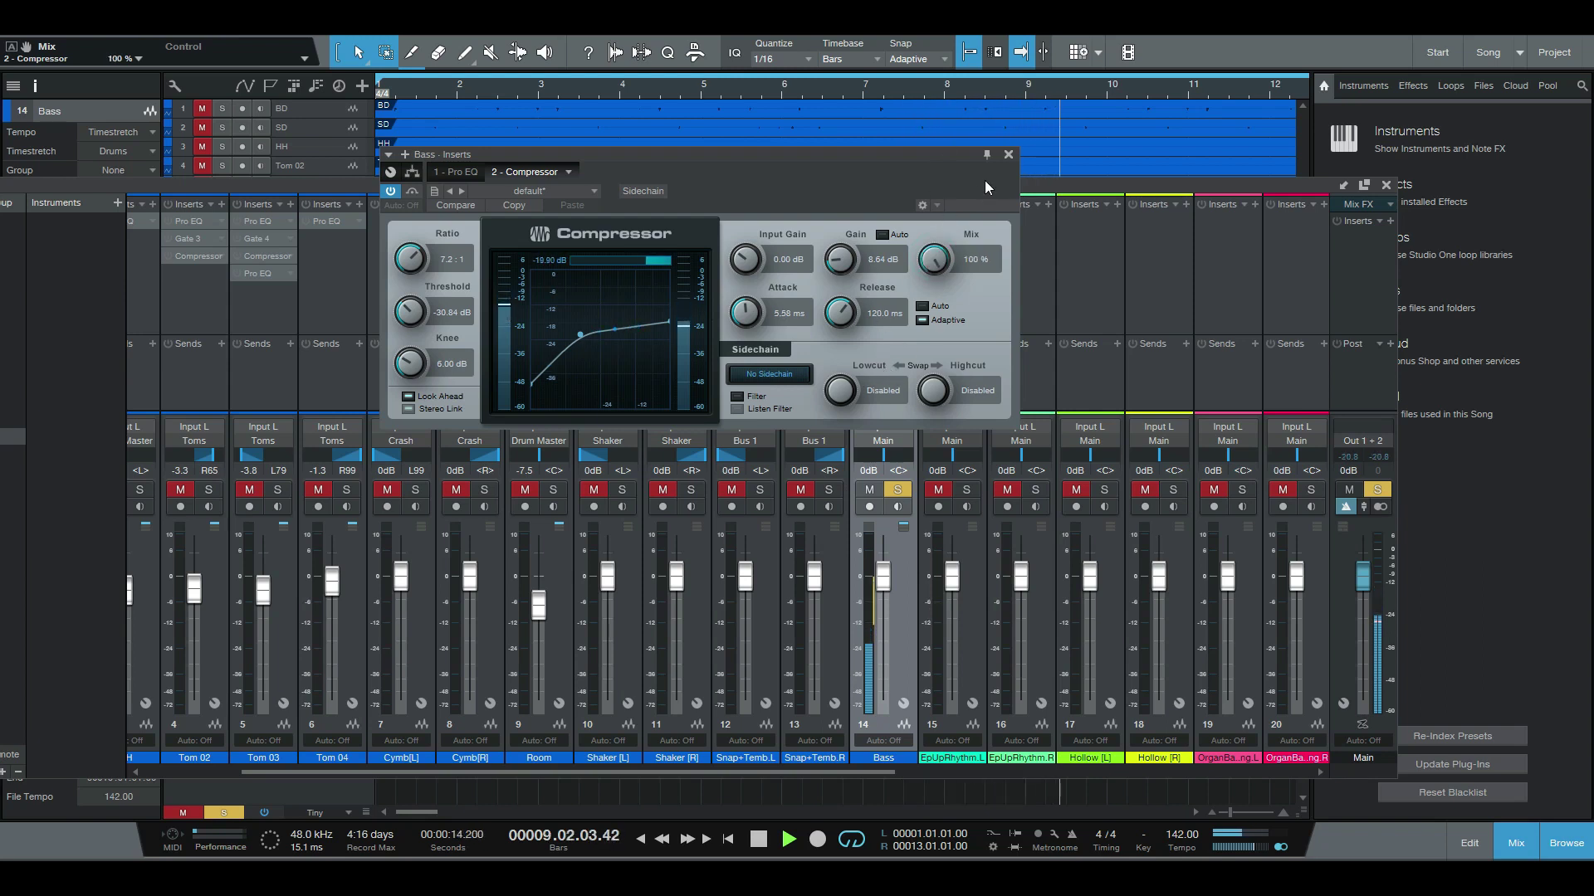
{"action": "left_click_drag", "start_coordinate": [840, 313], "coordinate": [844, 259]}
{"action": "key", "text": "space"}
{"action": "key", "text": "space"}
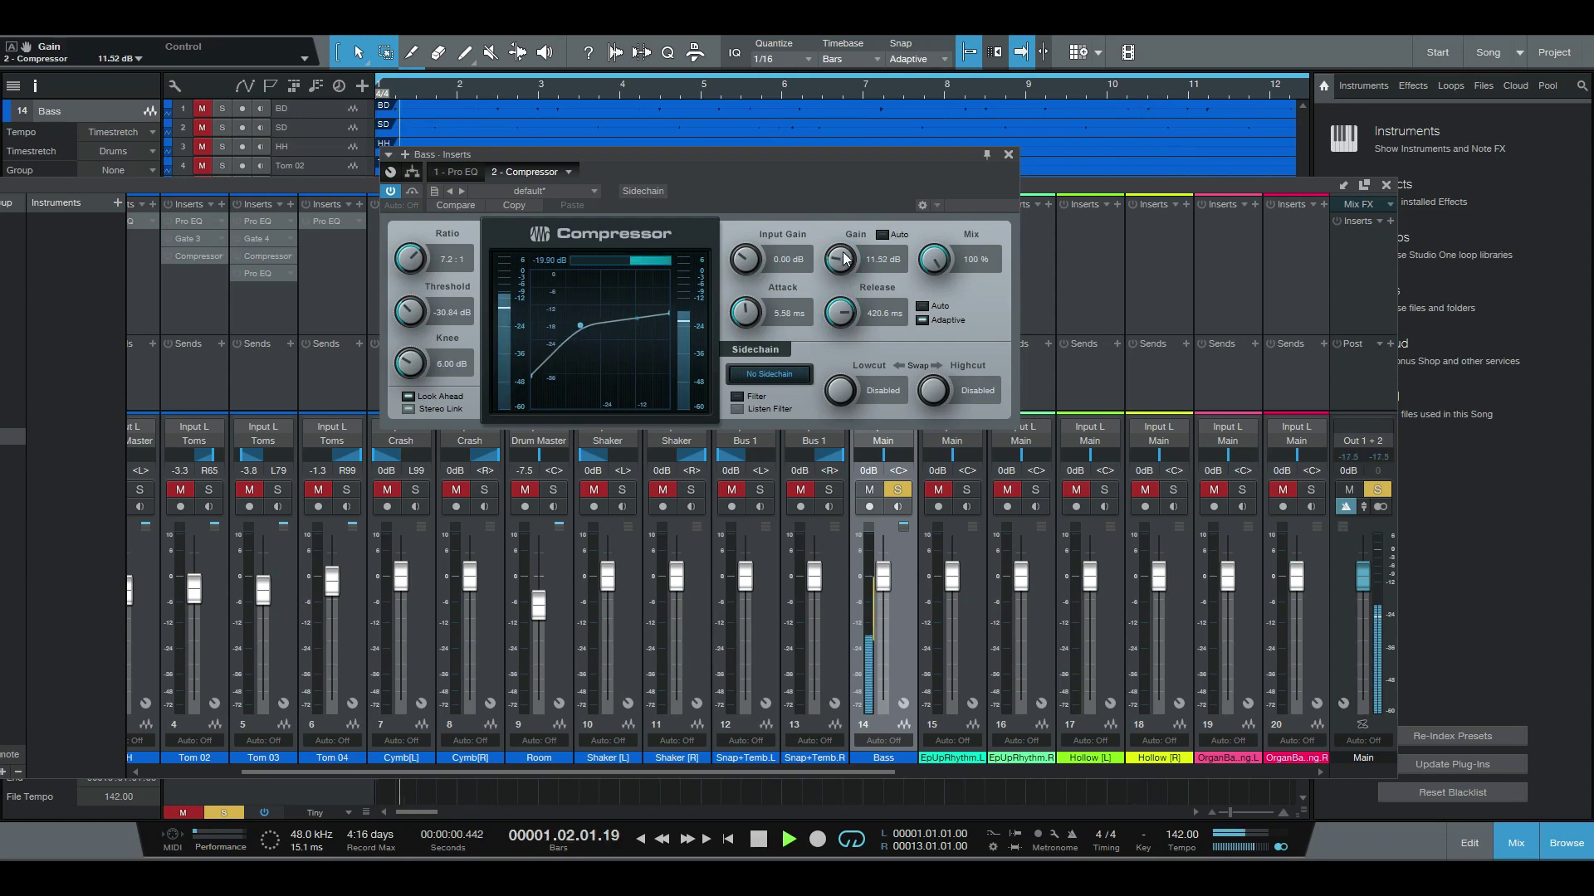
{"action": "left_click", "coordinate": [1009, 155]}
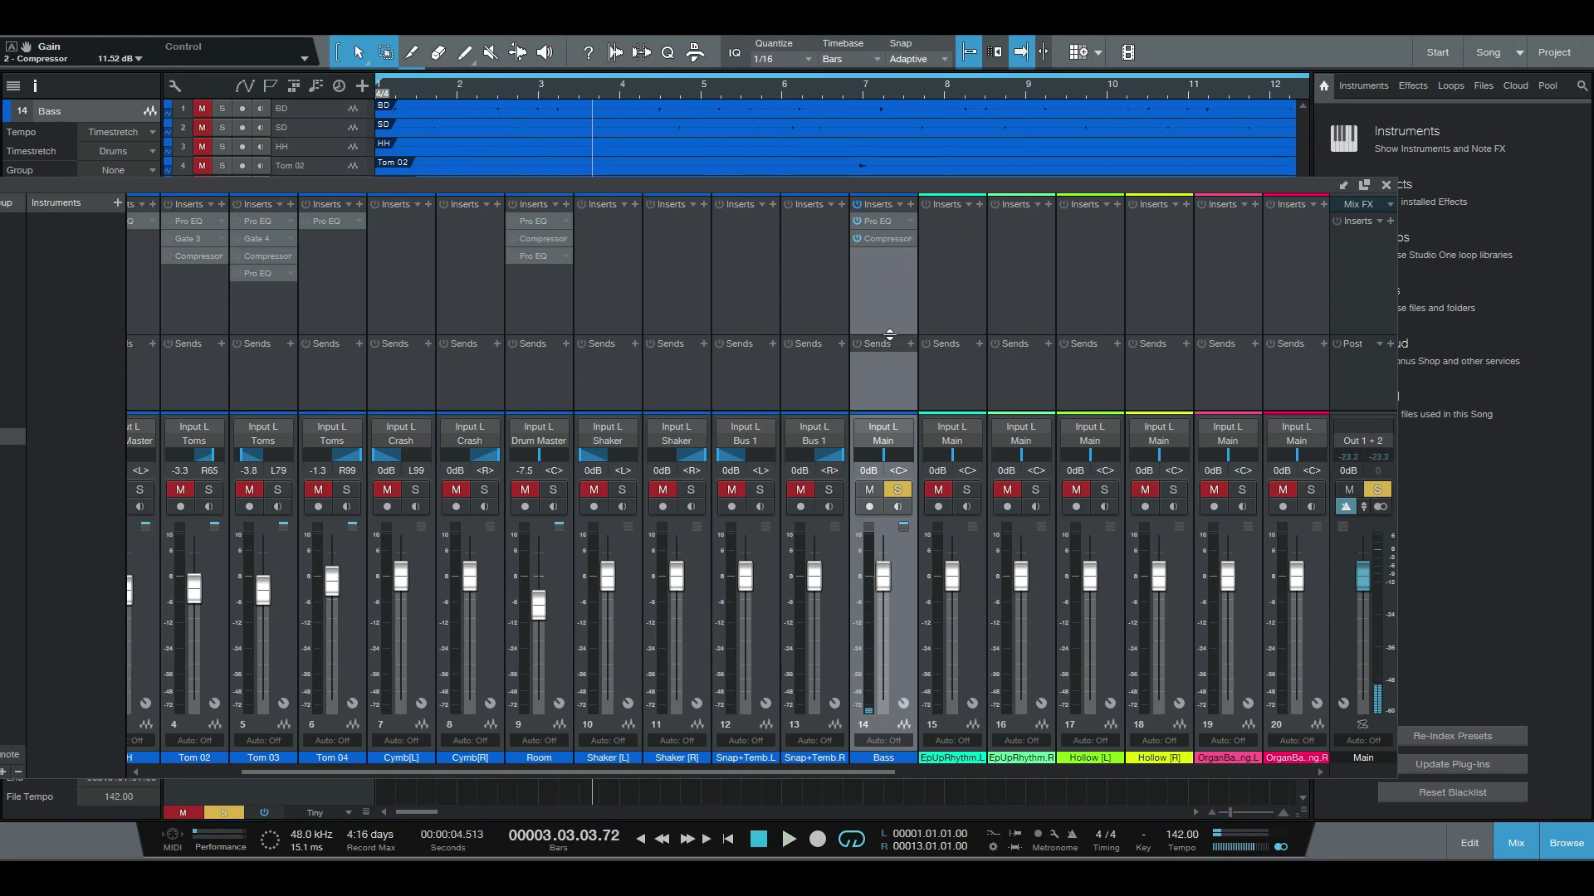
Compare the soloed bass with the compressor bypassed and active, playing it from the start of the song.
{"action": "key", "text": "comma"}
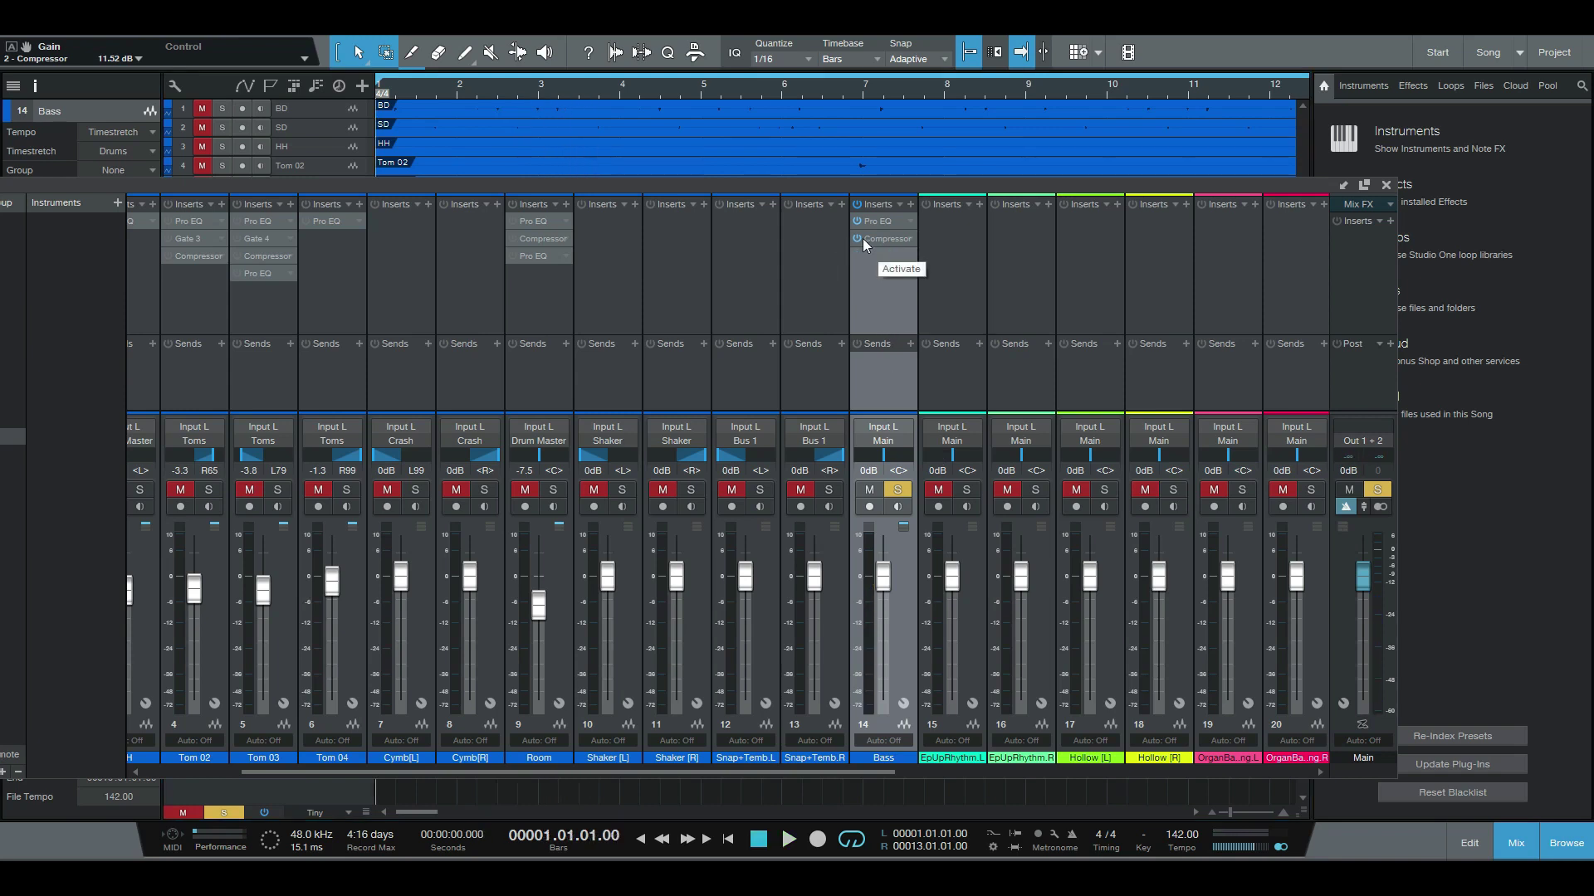
{"action": "left_click", "coordinate": [858, 239]}
{"action": "key", "text": "space"}
{"action": "left_click", "coordinate": [858, 239]}
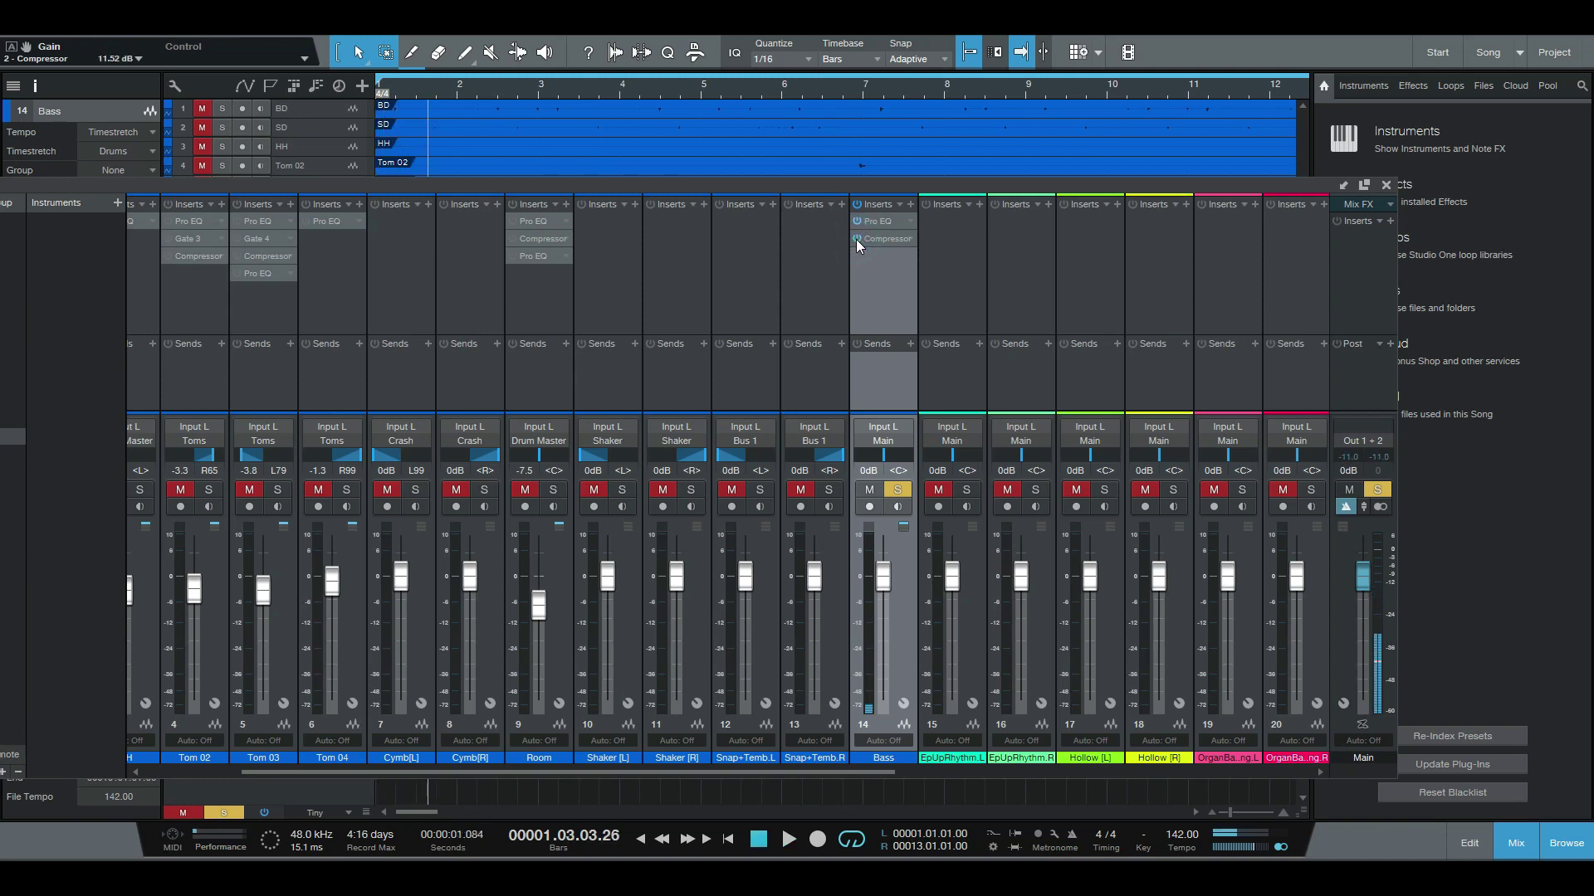
{"action": "key", "text": "space"}
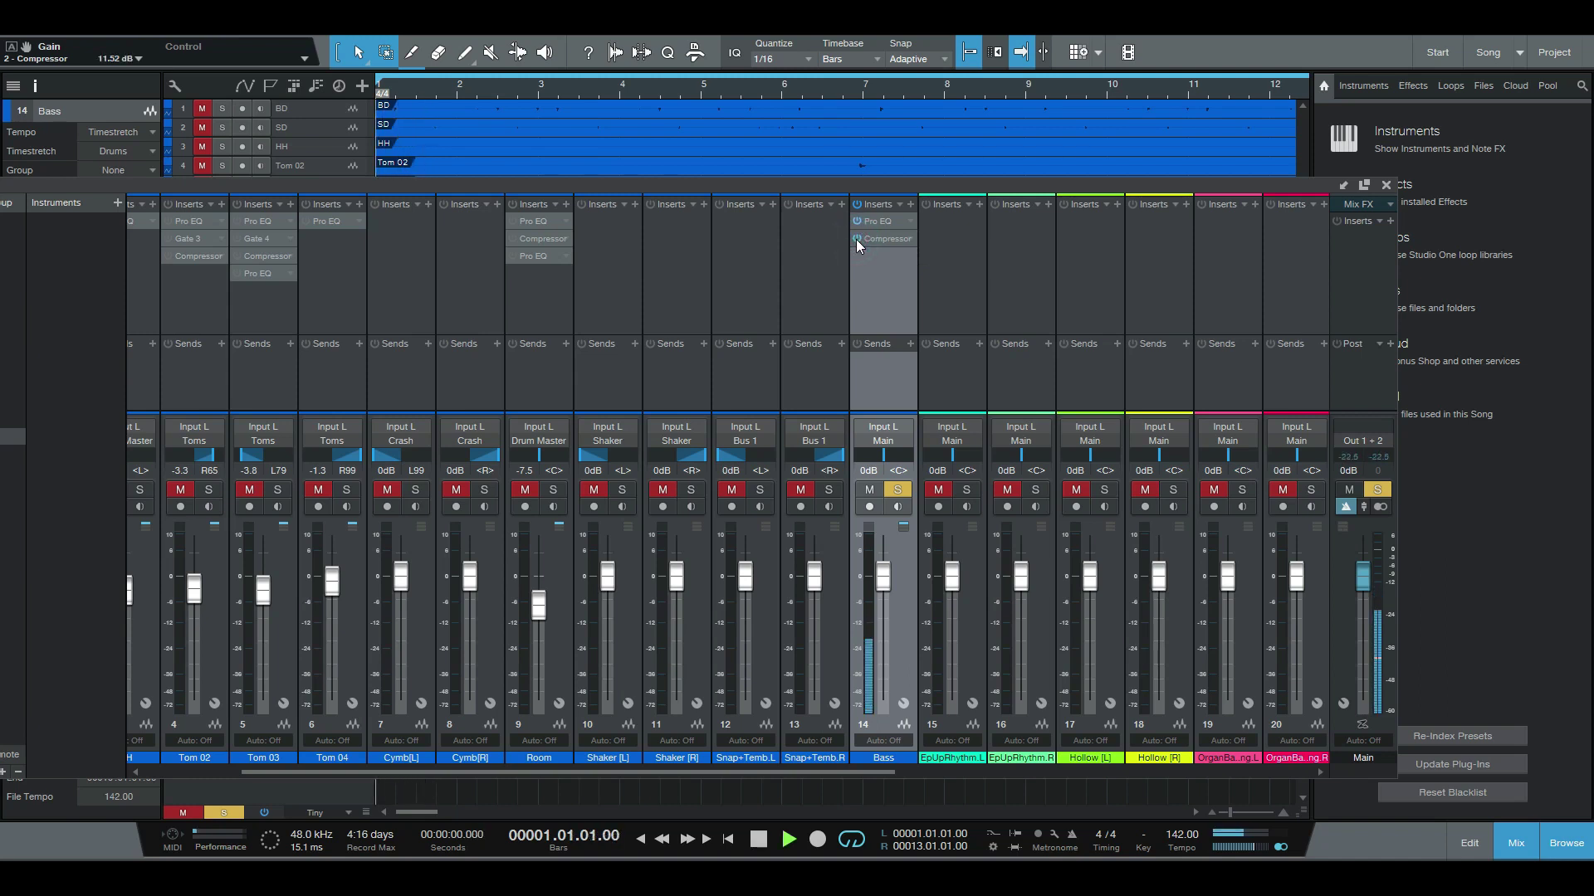
Unsolo the Bass channel and play it together with the drum channels from the start of the song.
{"action": "left_click", "coordinate": [895, 490]}
{"action": "key", "text": "space"}
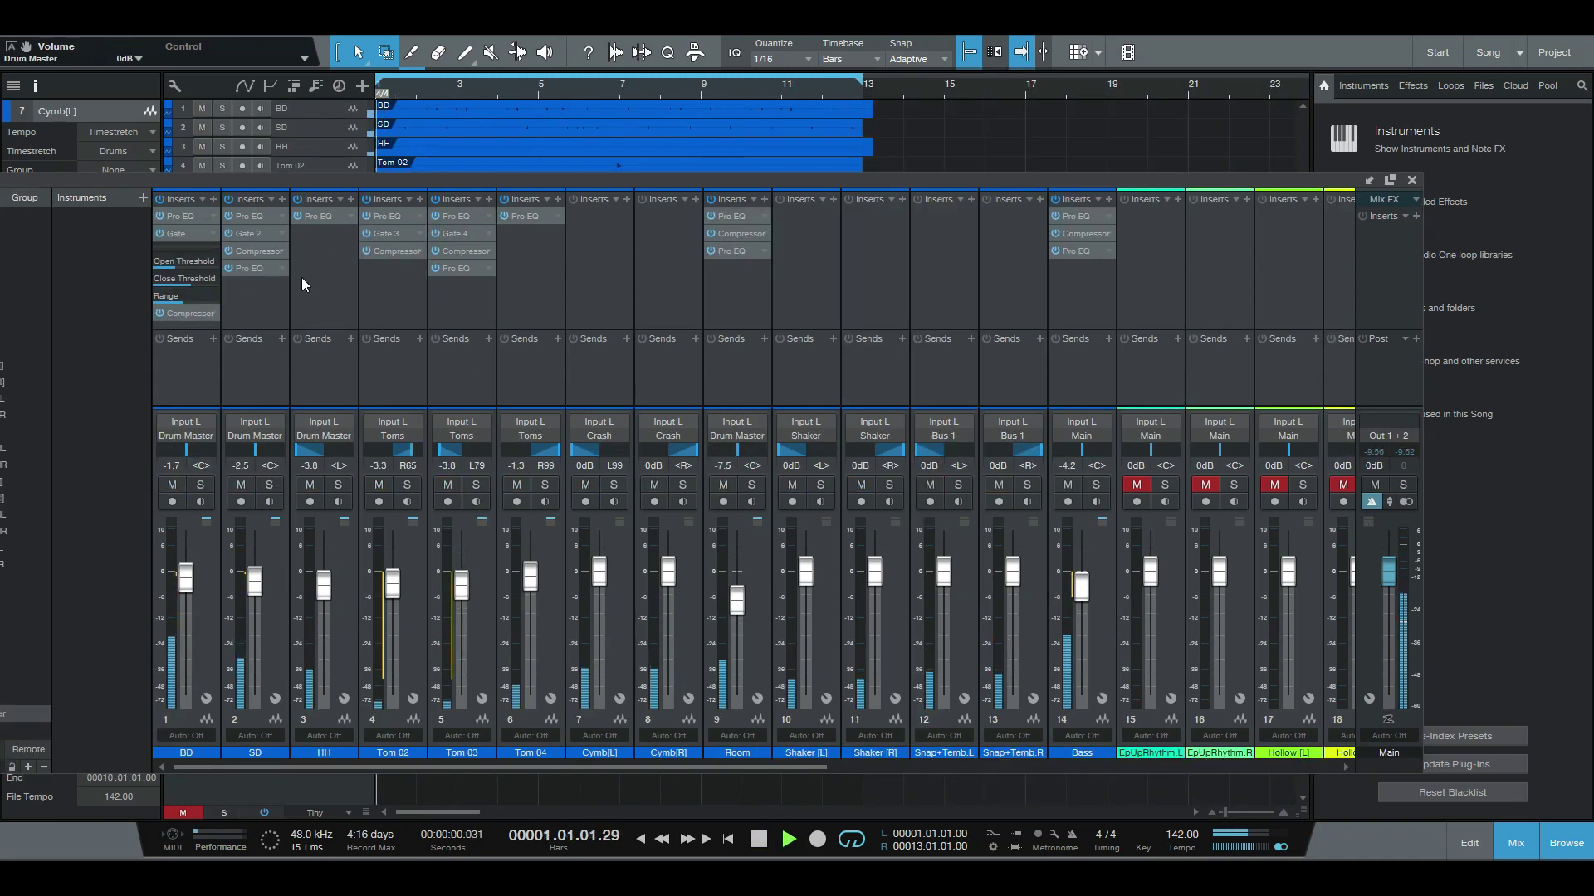
{"action": "key", "text": "space"}
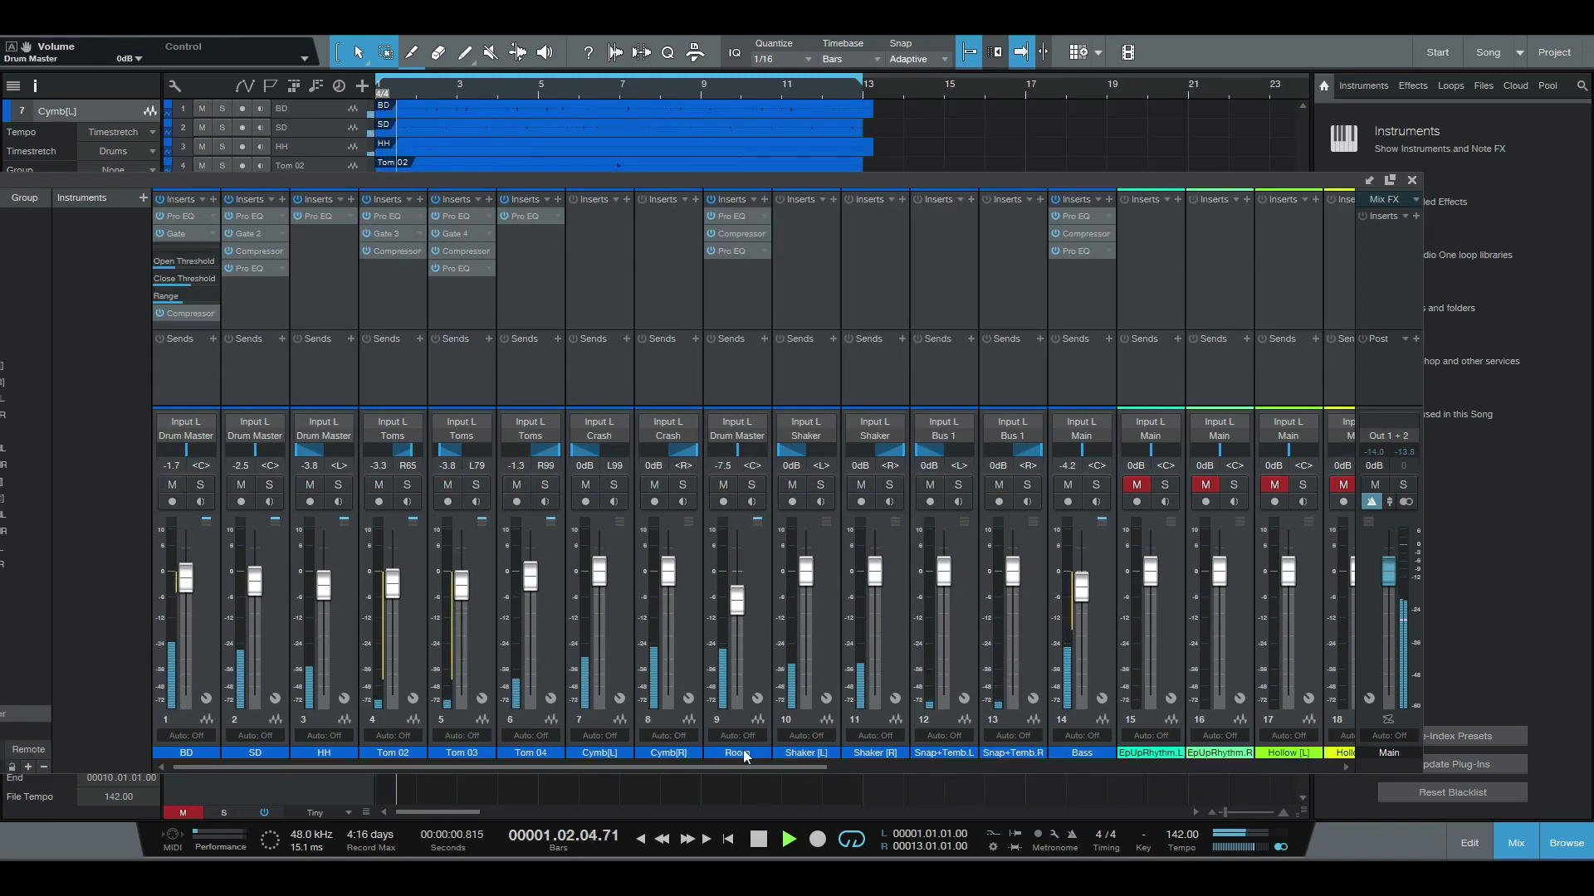
{"action": "left_click_drag", "start_coordinate": [675, 769], "coordinate": [555, 767]}
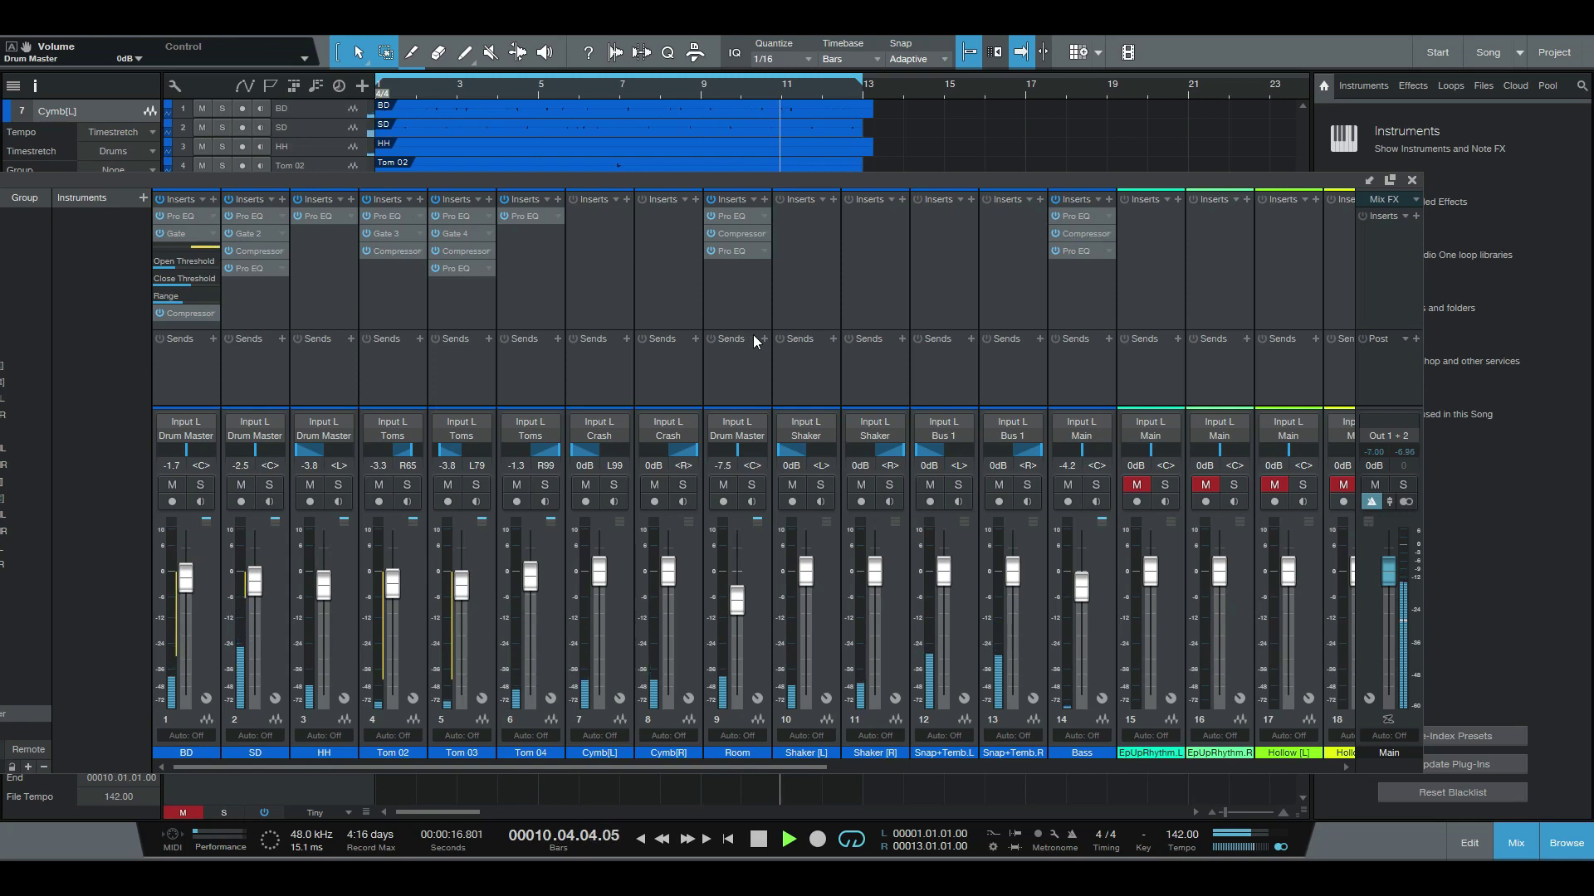
{"action": "key", "text": "space"}
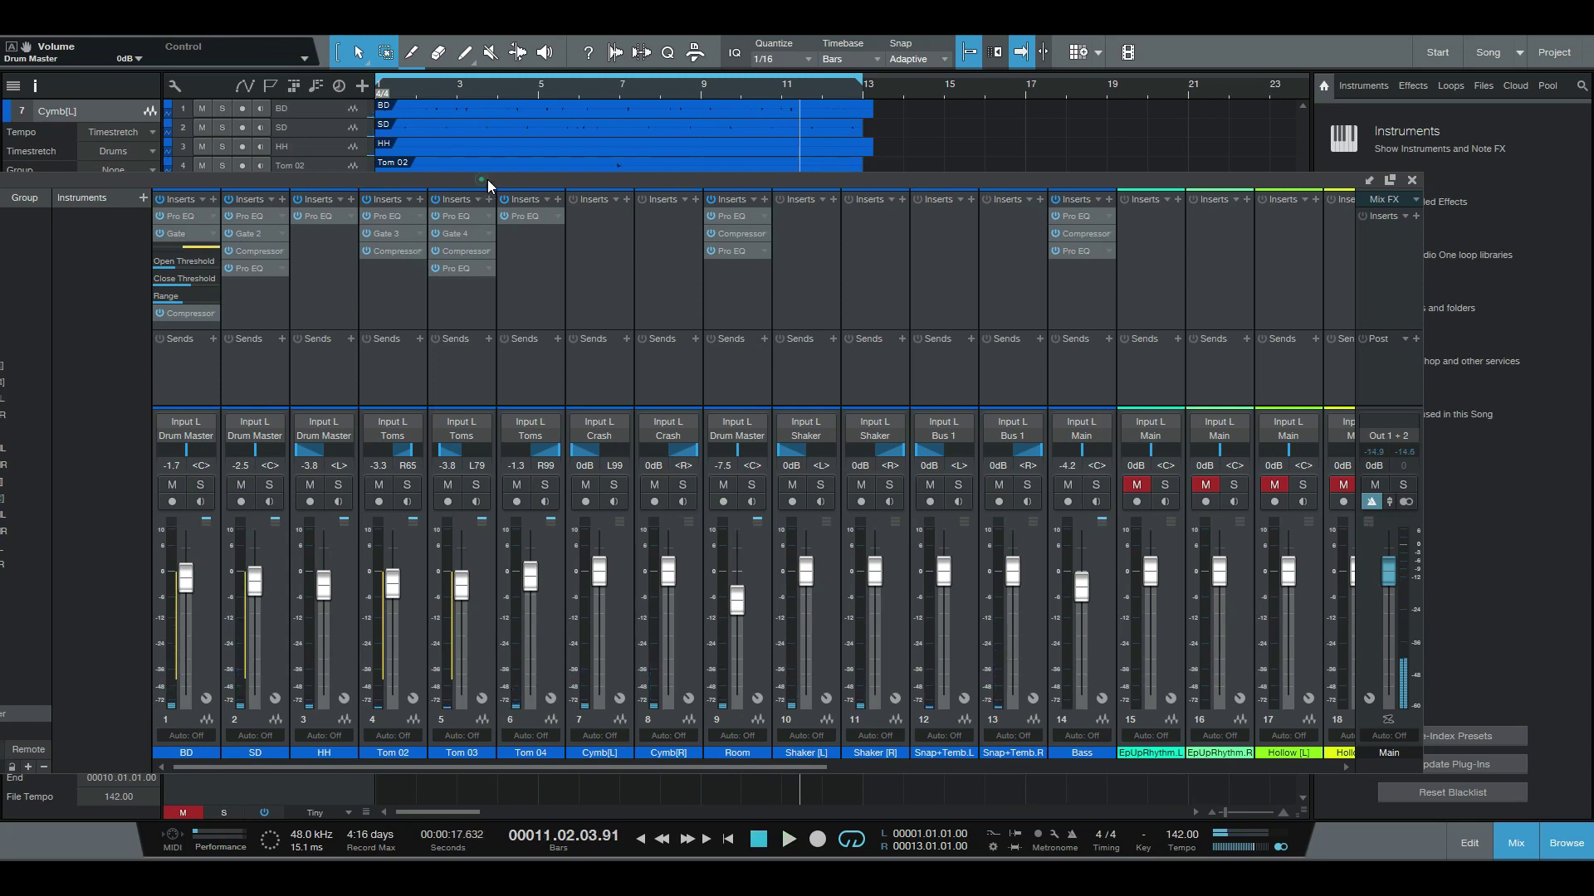
Bypass all insert effects on the BD, SD, HH, tom, Room and Bass channels.
{"action": "left_click_drag", "start_coordinate": [483, 180], "coordinate": [490, 178]}
{"action": "left_click", "coordinate": [235, 197]}
{"action": "left_click", "coordinate": [305, 197]}
{"action": "left_click", "coordinate": [373, 197]}
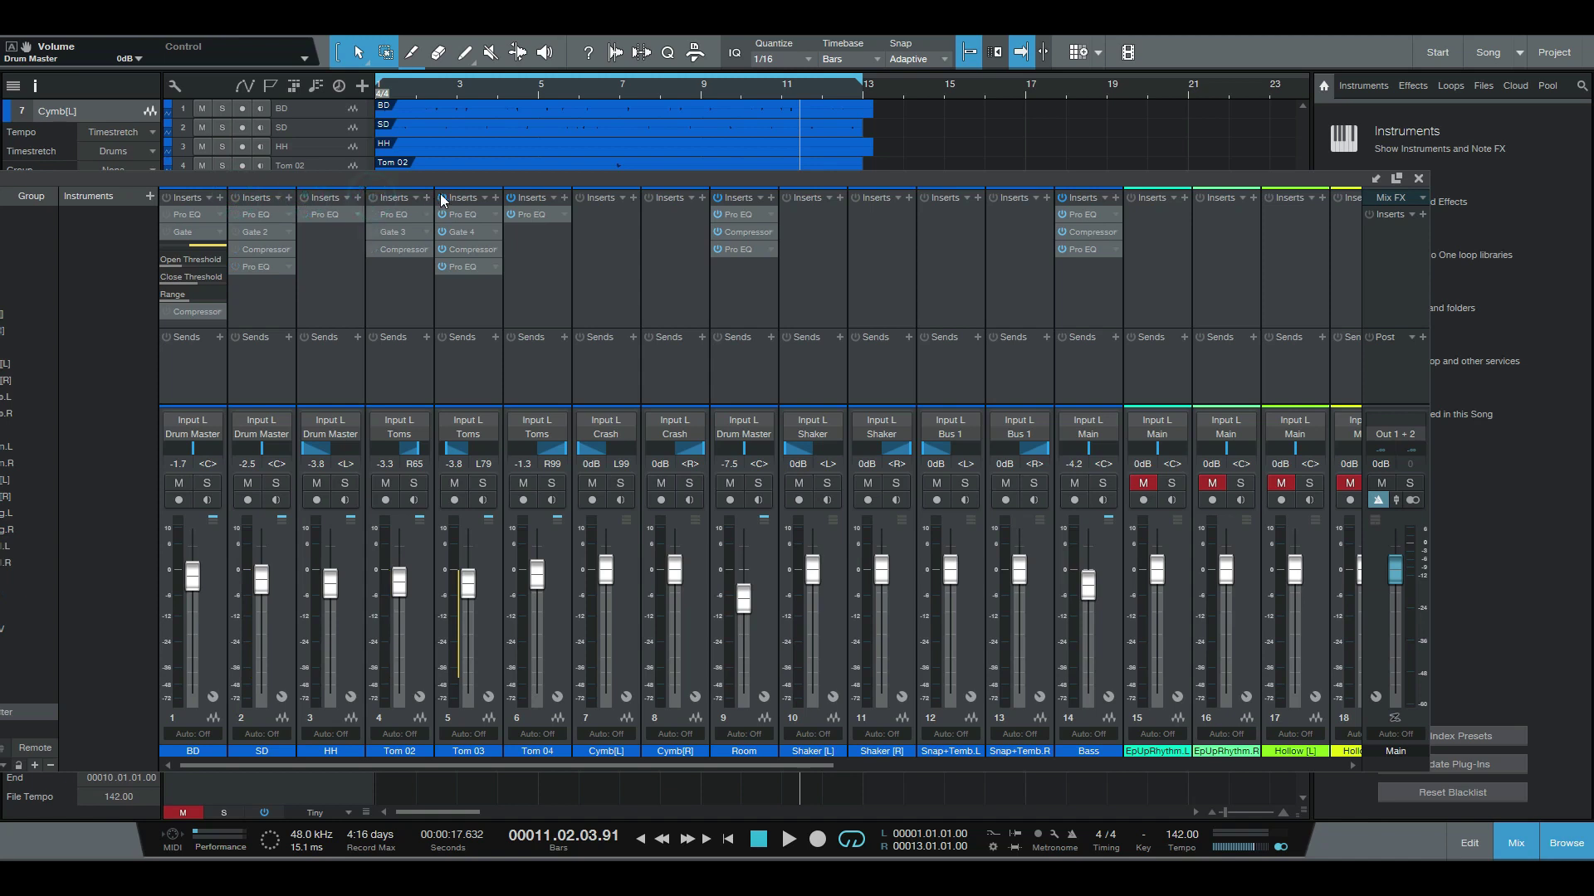
{"action": "left_click", "coordinate": [718, 197]}
{"action": "left_click", "coordinate": [1093, 286]}
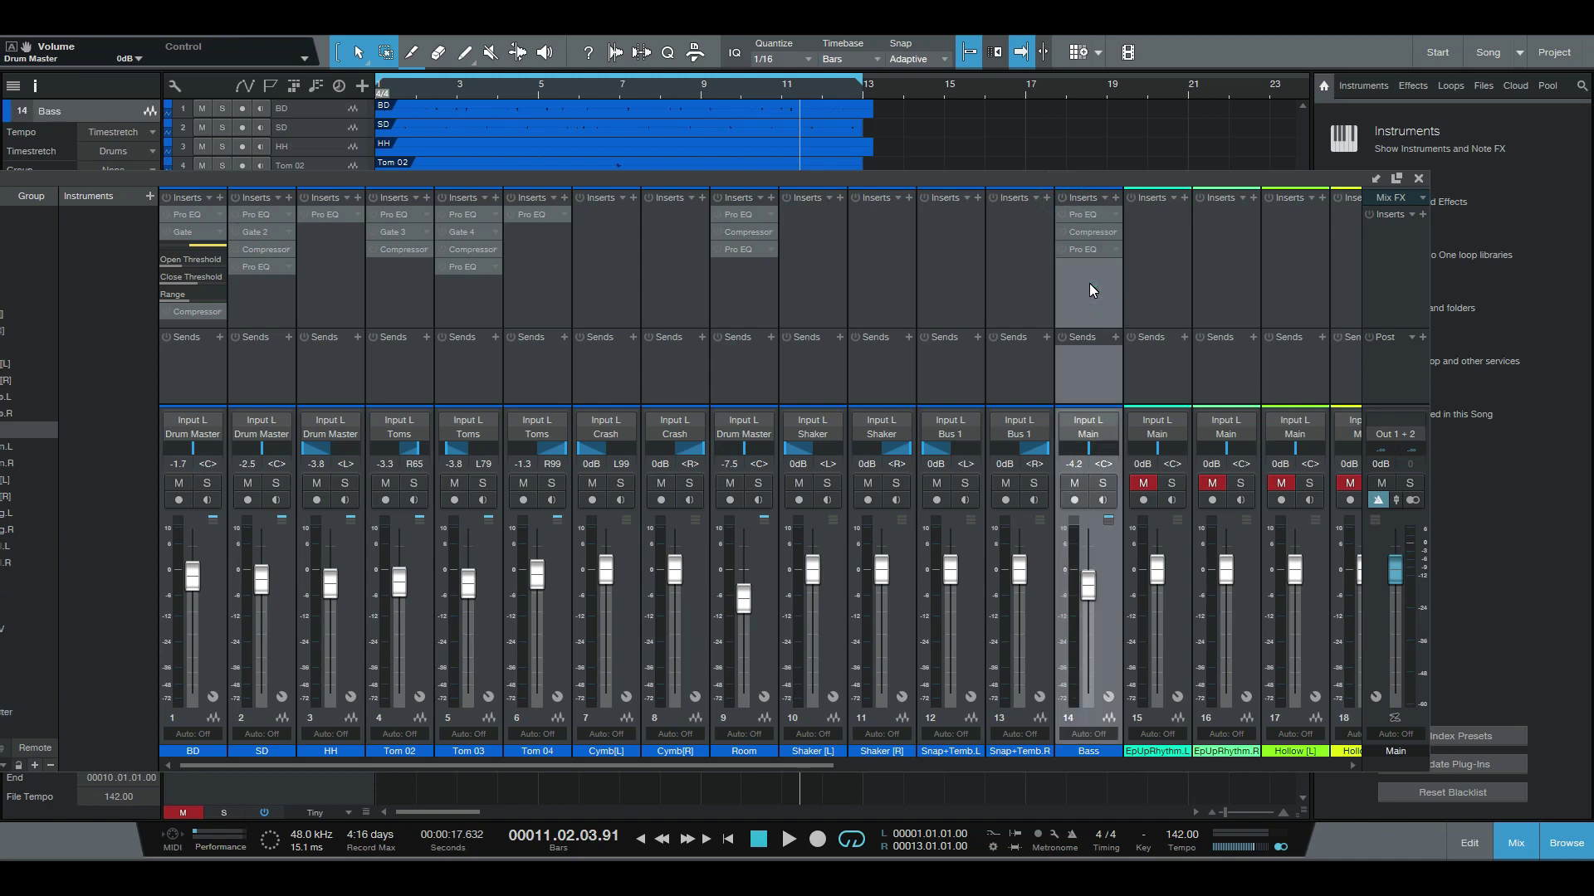
Listen to the unprocessed drums and bass from the start of the song.
{"action": "key", "text": "space"}
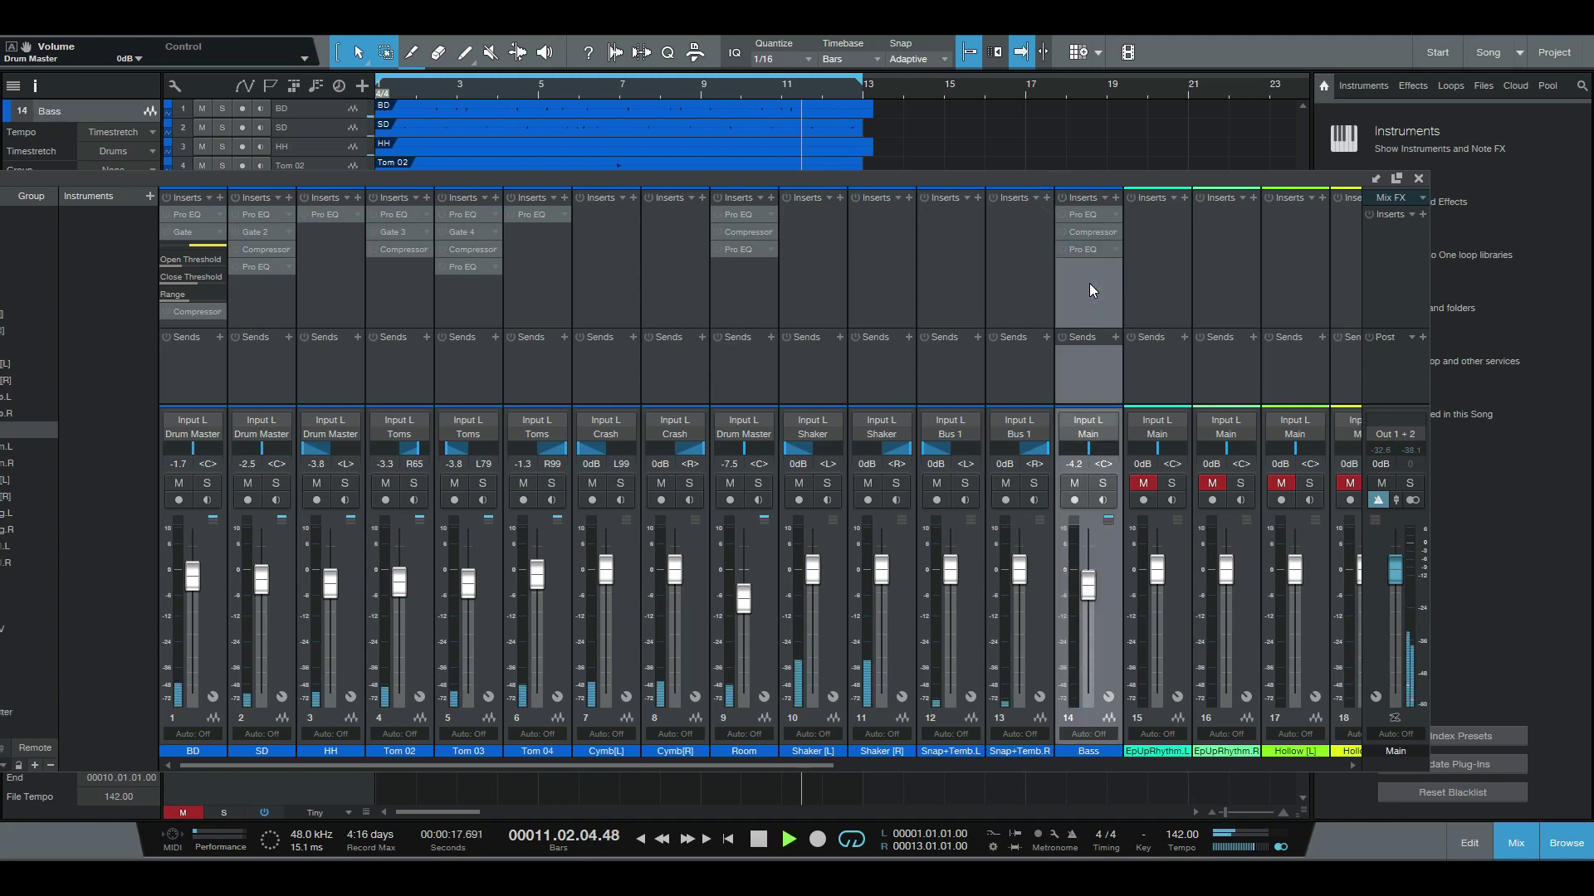
{"action": "key", "text": "space"}
{"action": "key", "text": "KP_2"}
{"action": "key", "text": "space"}
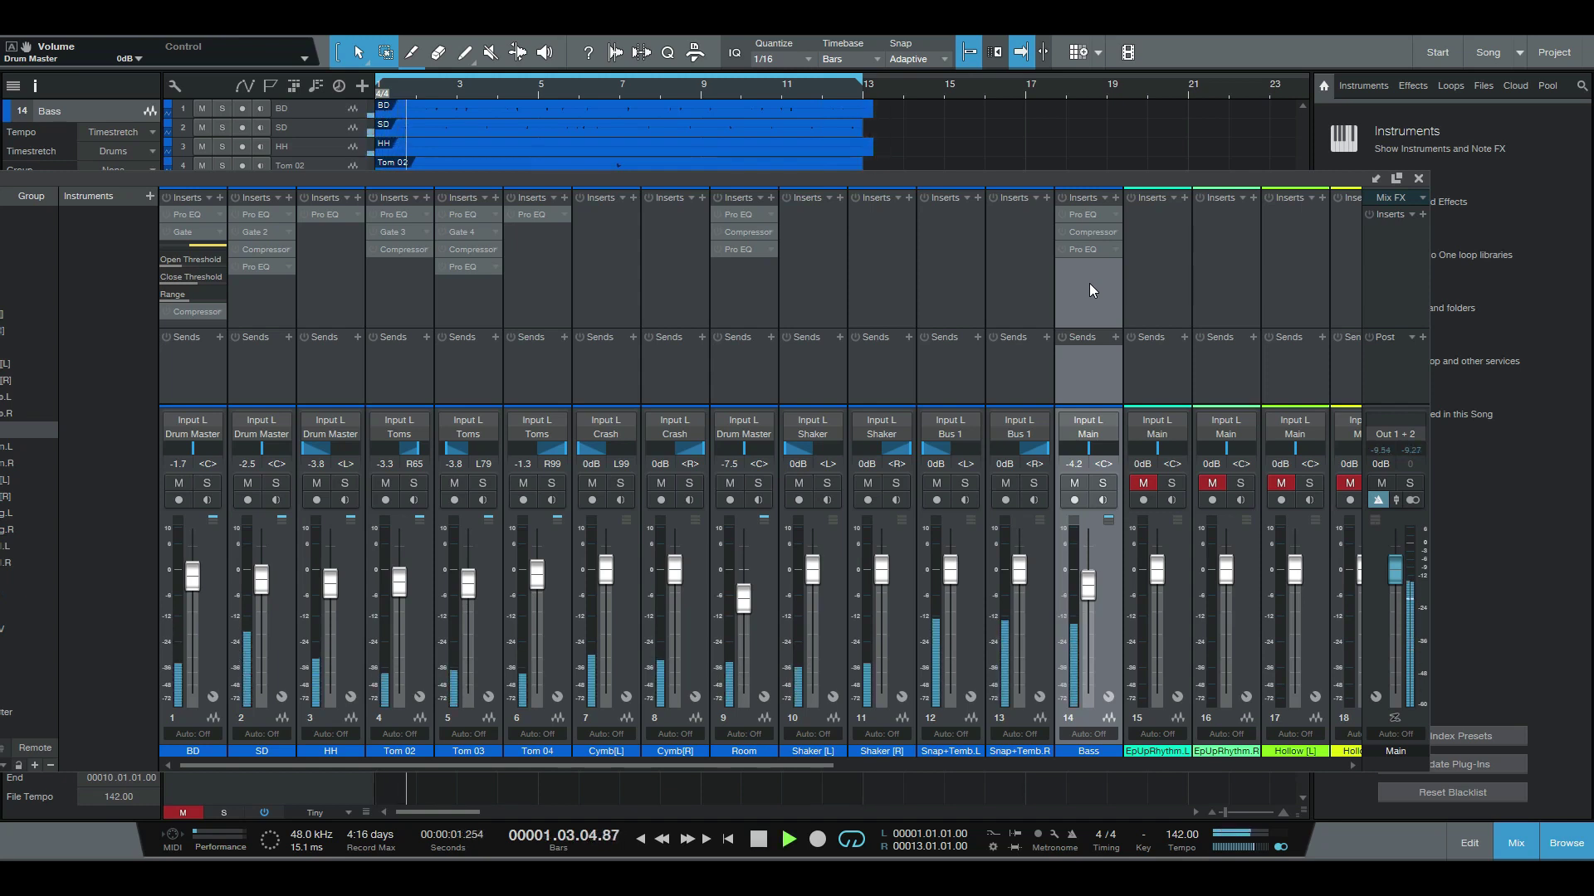
{"action": "key", "text": "space"}
Reactivate the insert effects on the BD channel and listen to the mix from the start.
{"action": "left_click", "coordinate": [166, 197]}
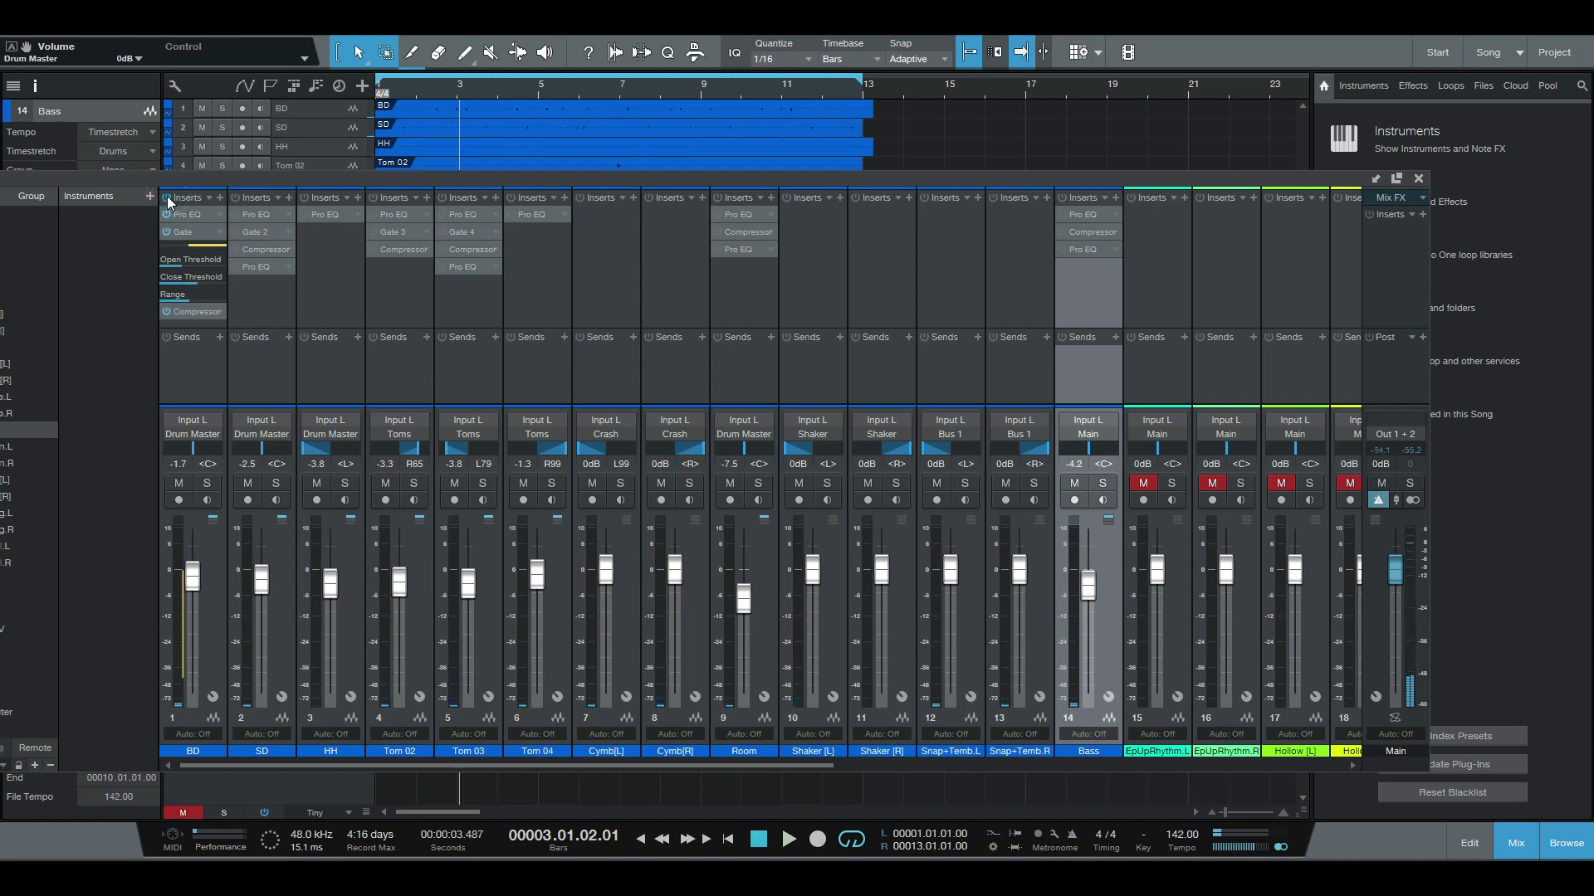
{"action": "key", "text": "comma"}
{"action": "key", "text": "space"}
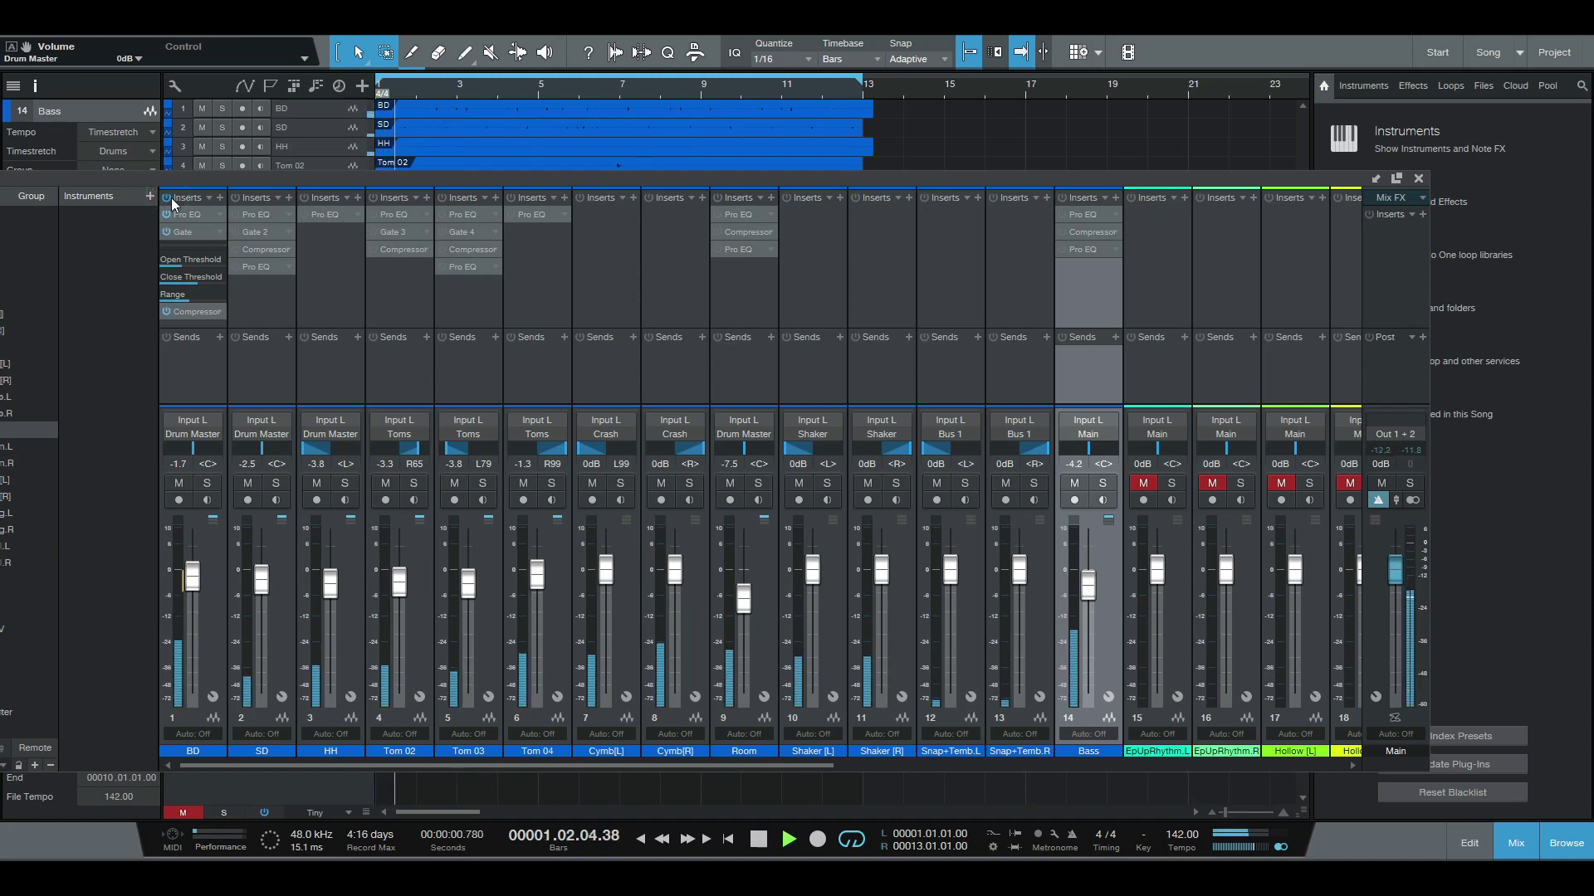
{"action": "key", "text": "space"}
Reactivate the insert effects on the SD, HH, tom, Room and Bass channels while replaying the mix.
{"action": "key", "text": "Home"}
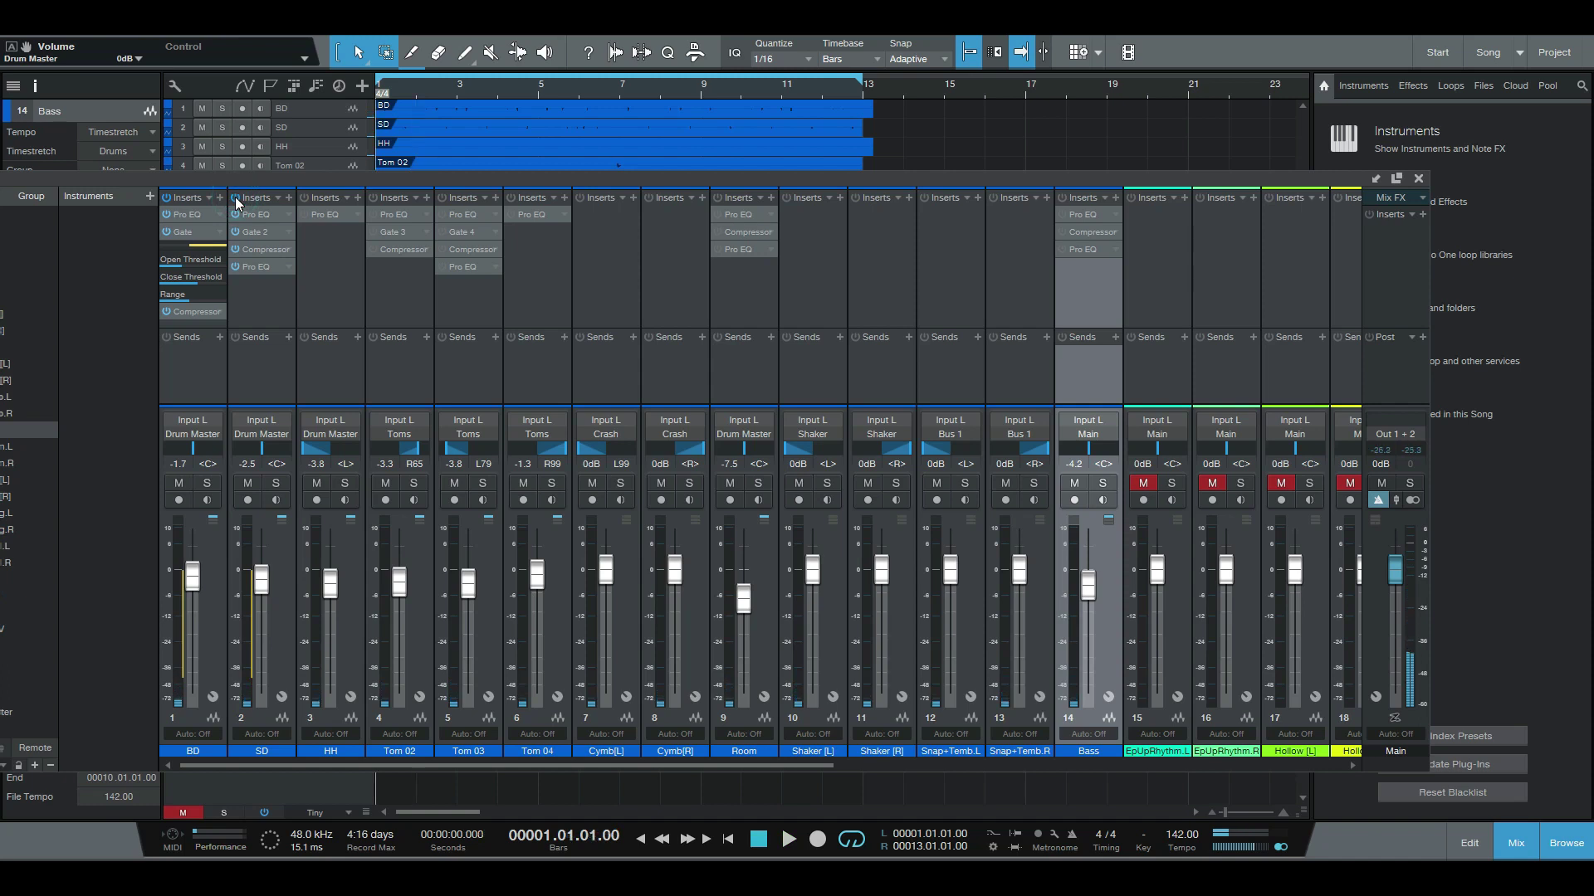
{"action": "key", "text": "space"}
{"action": "left_click", "coordinate": [302, 195]}
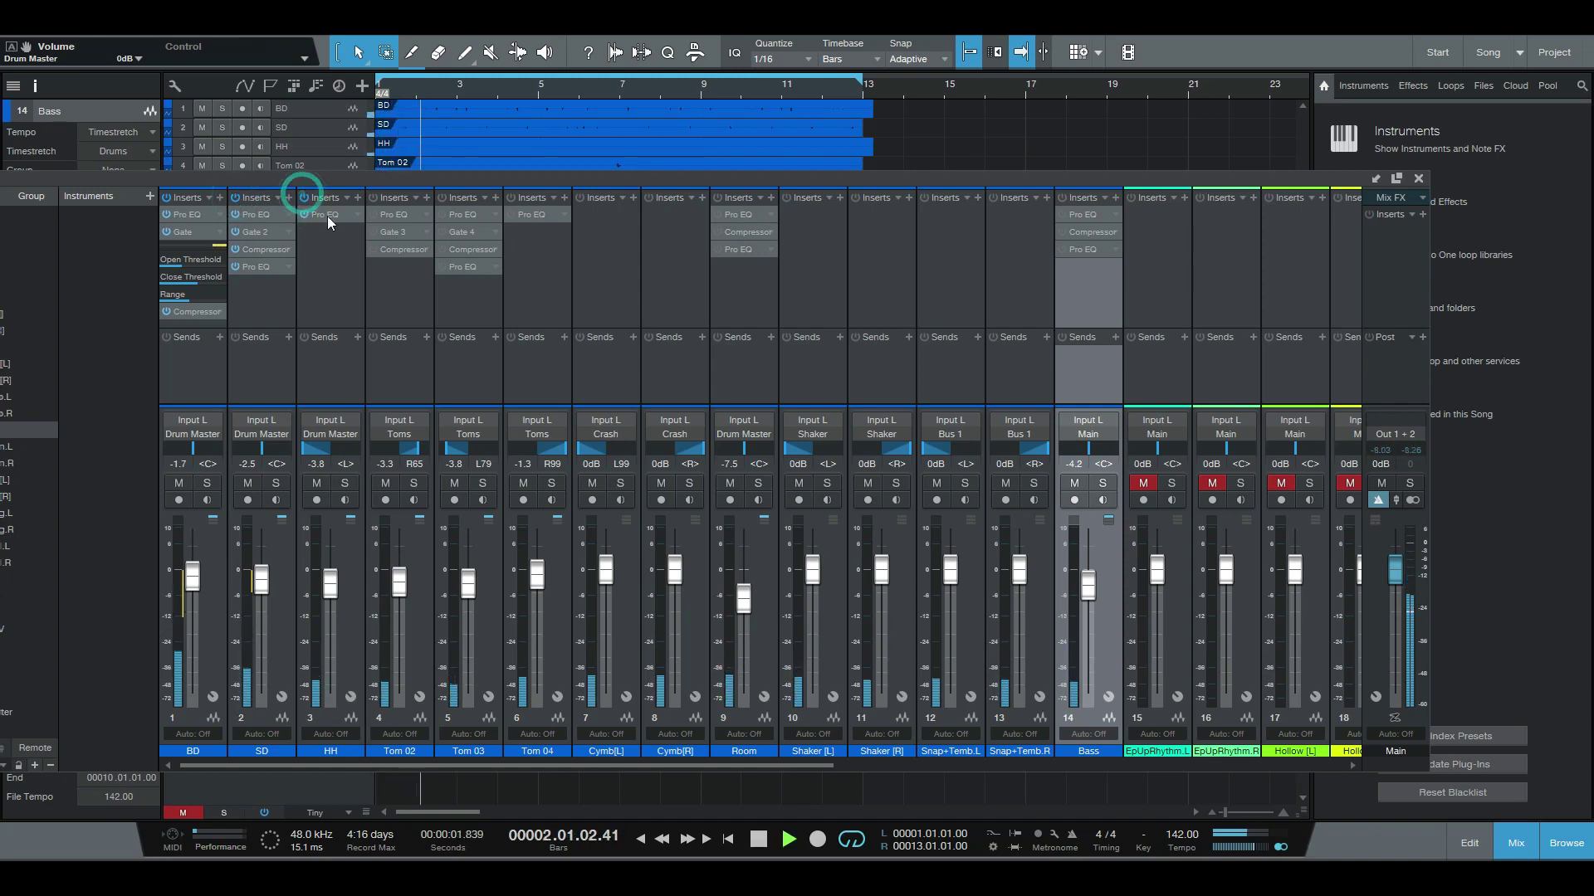
{"action": "left_click", "coordinate": [335, 265]}
{"action": "key", "text": "Home"}
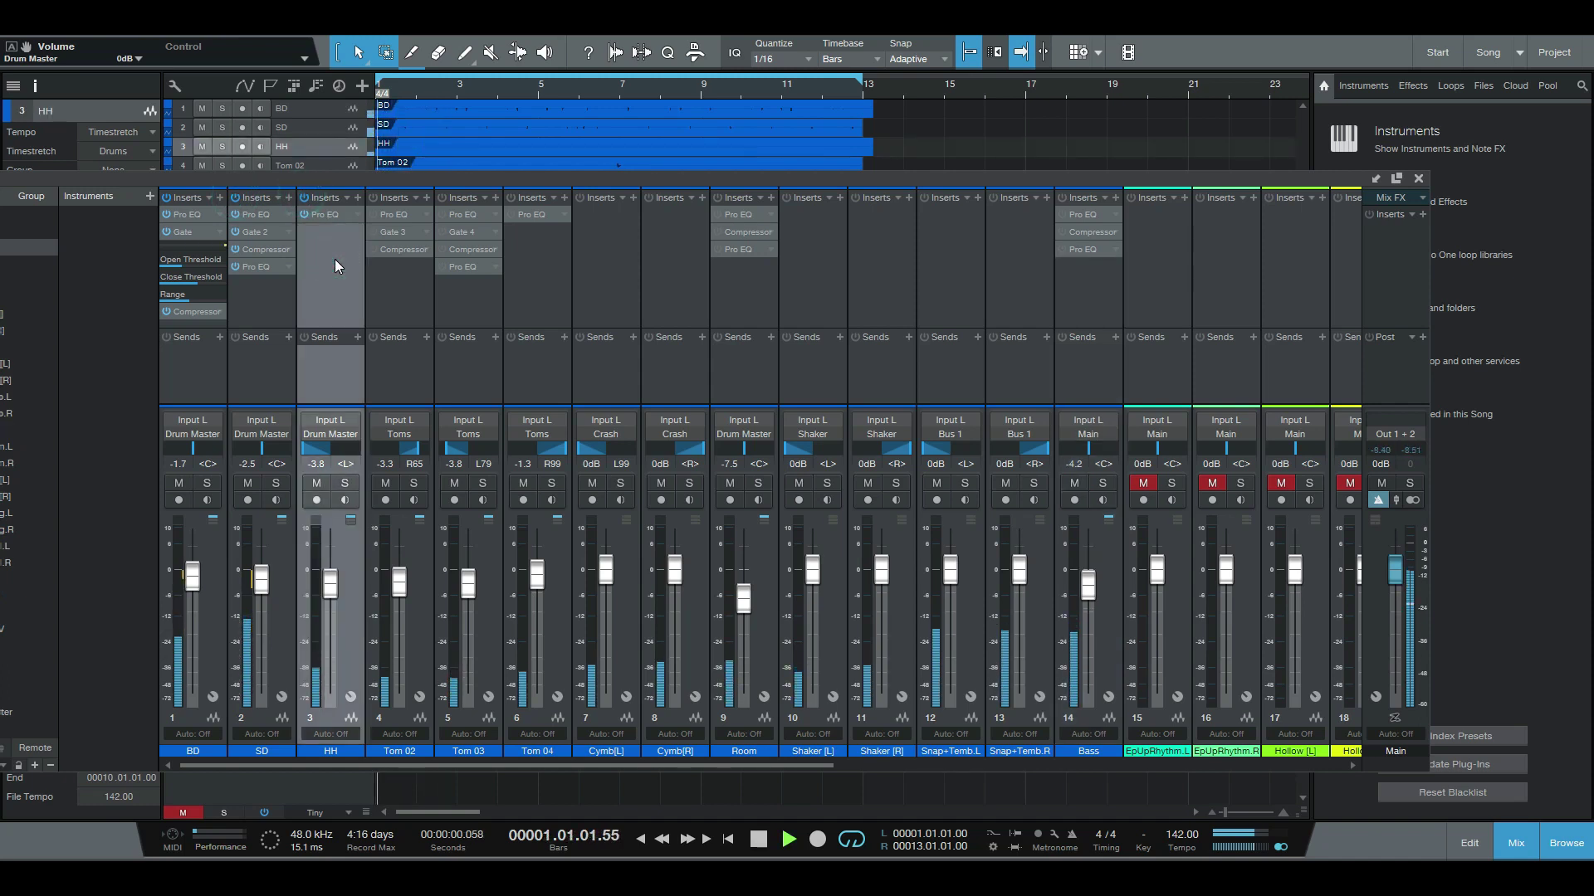
{"action": "left_click", "coordinate": [446, 197]}
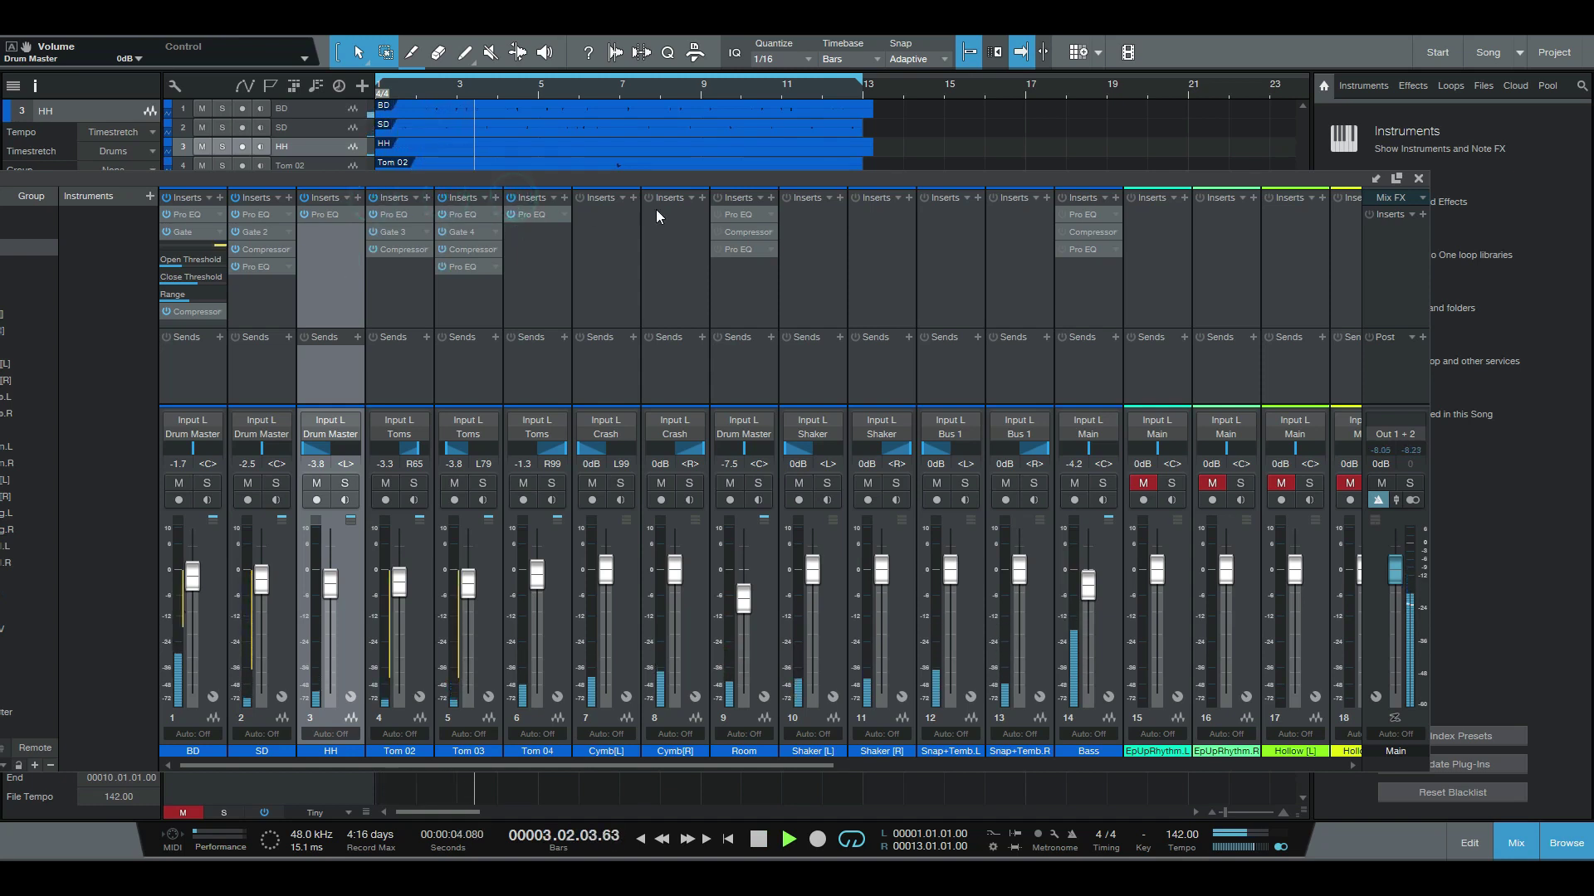
{"action": "left_click", "coordinate": [714, 197]}
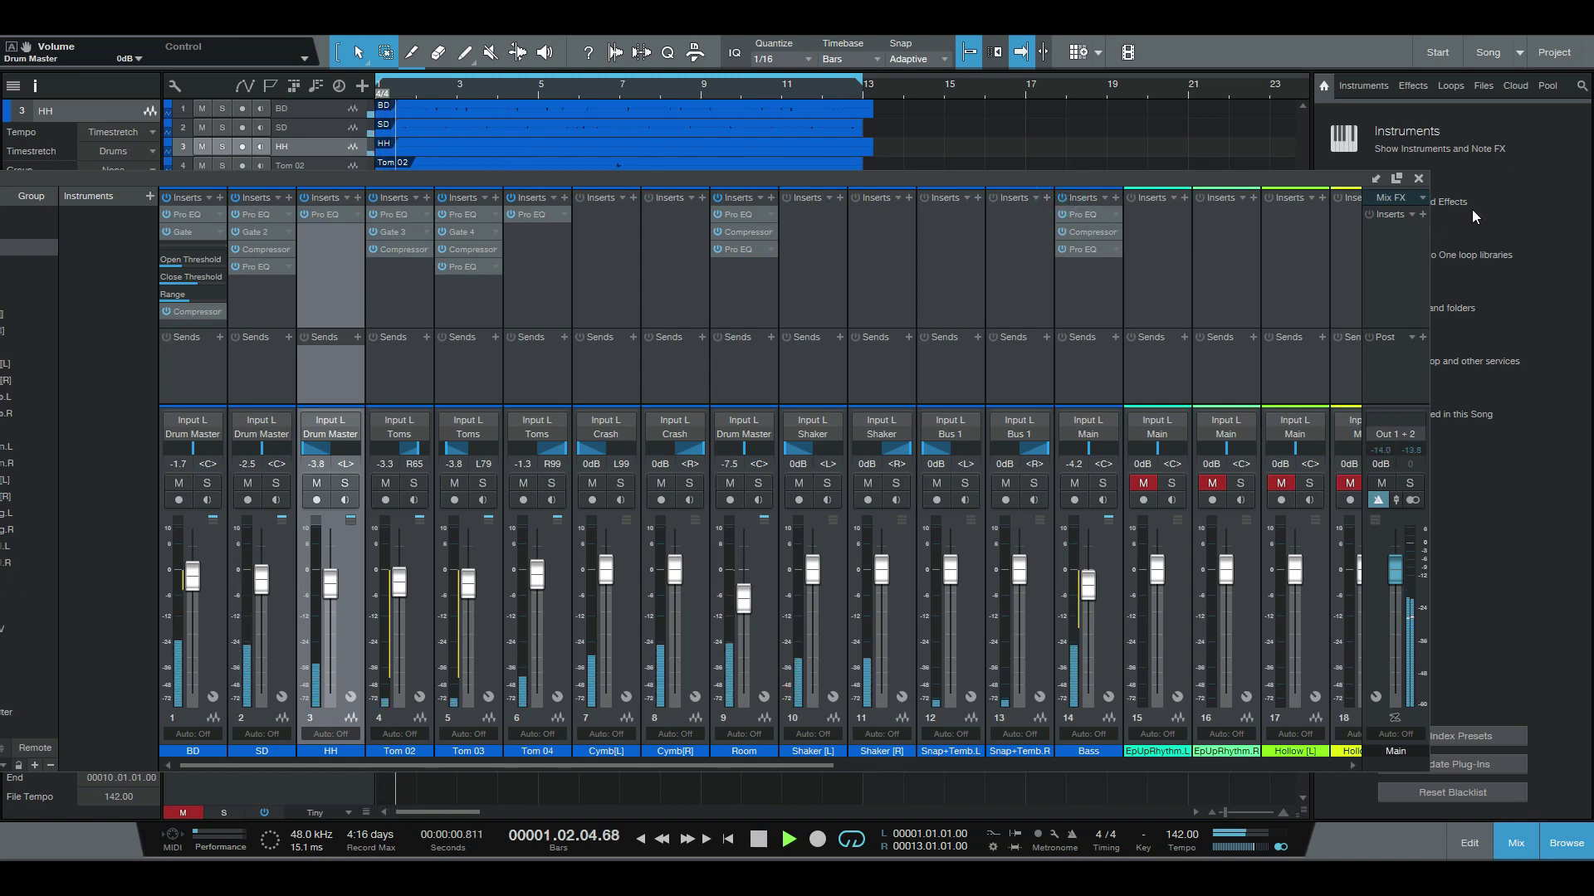
Close the mixing console, raise the Bass track's volume to -2.9 dB and slightly reduce its height in the arrangement.
{"action": "left_click", "coordinate": [1421, 177]}
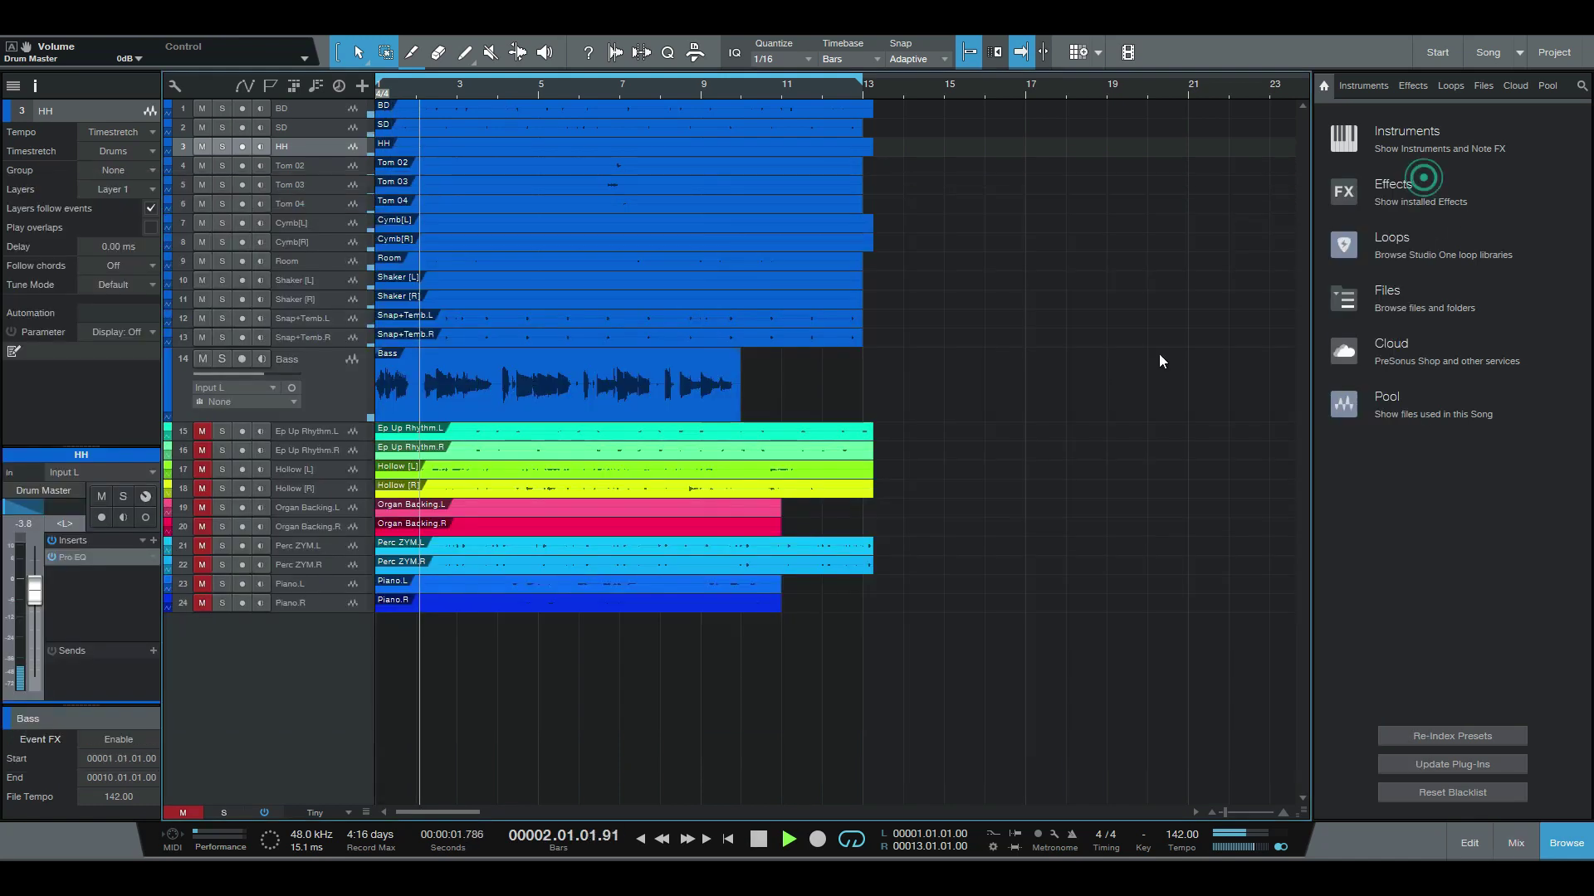
{"action": "left_click", "coordinate": [310, 399]}
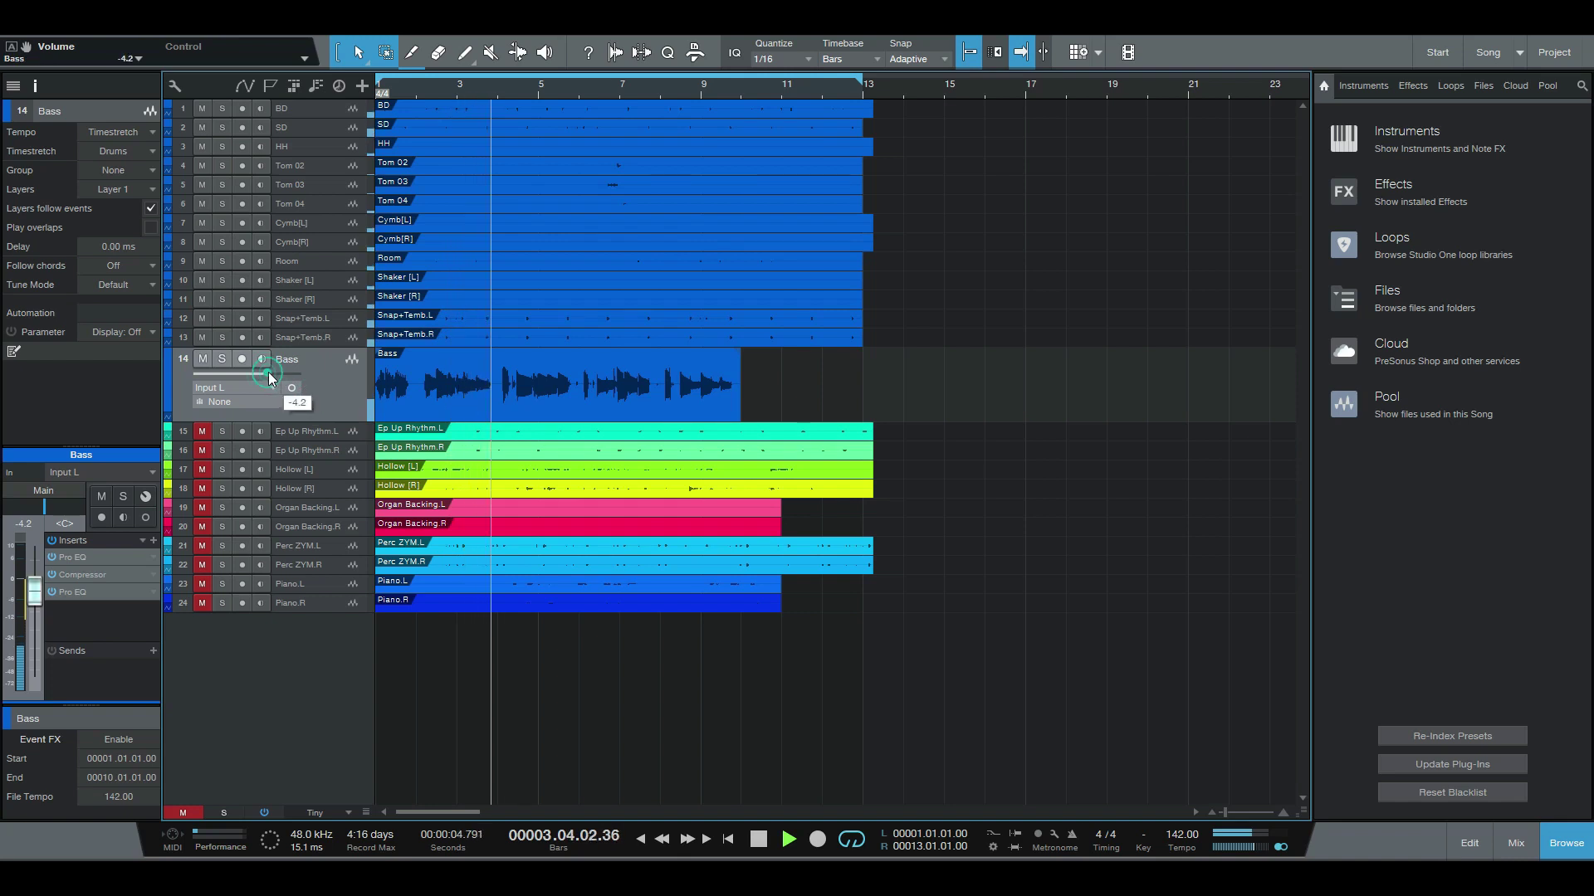
{"action": "left_click_drag", "start_coordinate": [36, 592], "coordinate": [35, 588]}
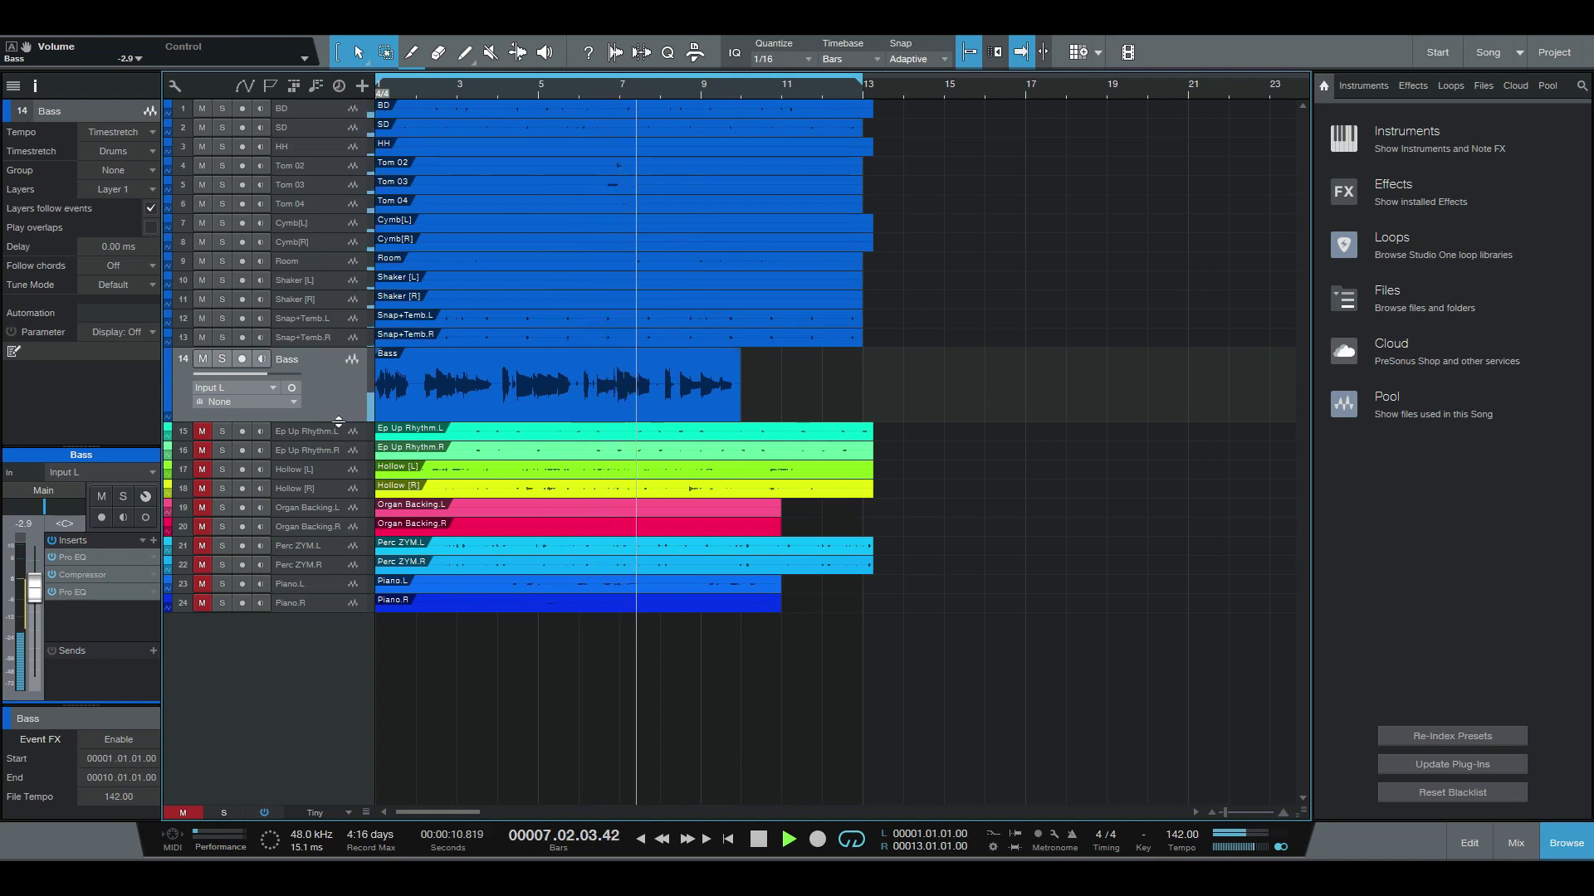
{"action": "left_click_drag", "start_coordinate": [337, 423], "coordinate": [342, 397]}
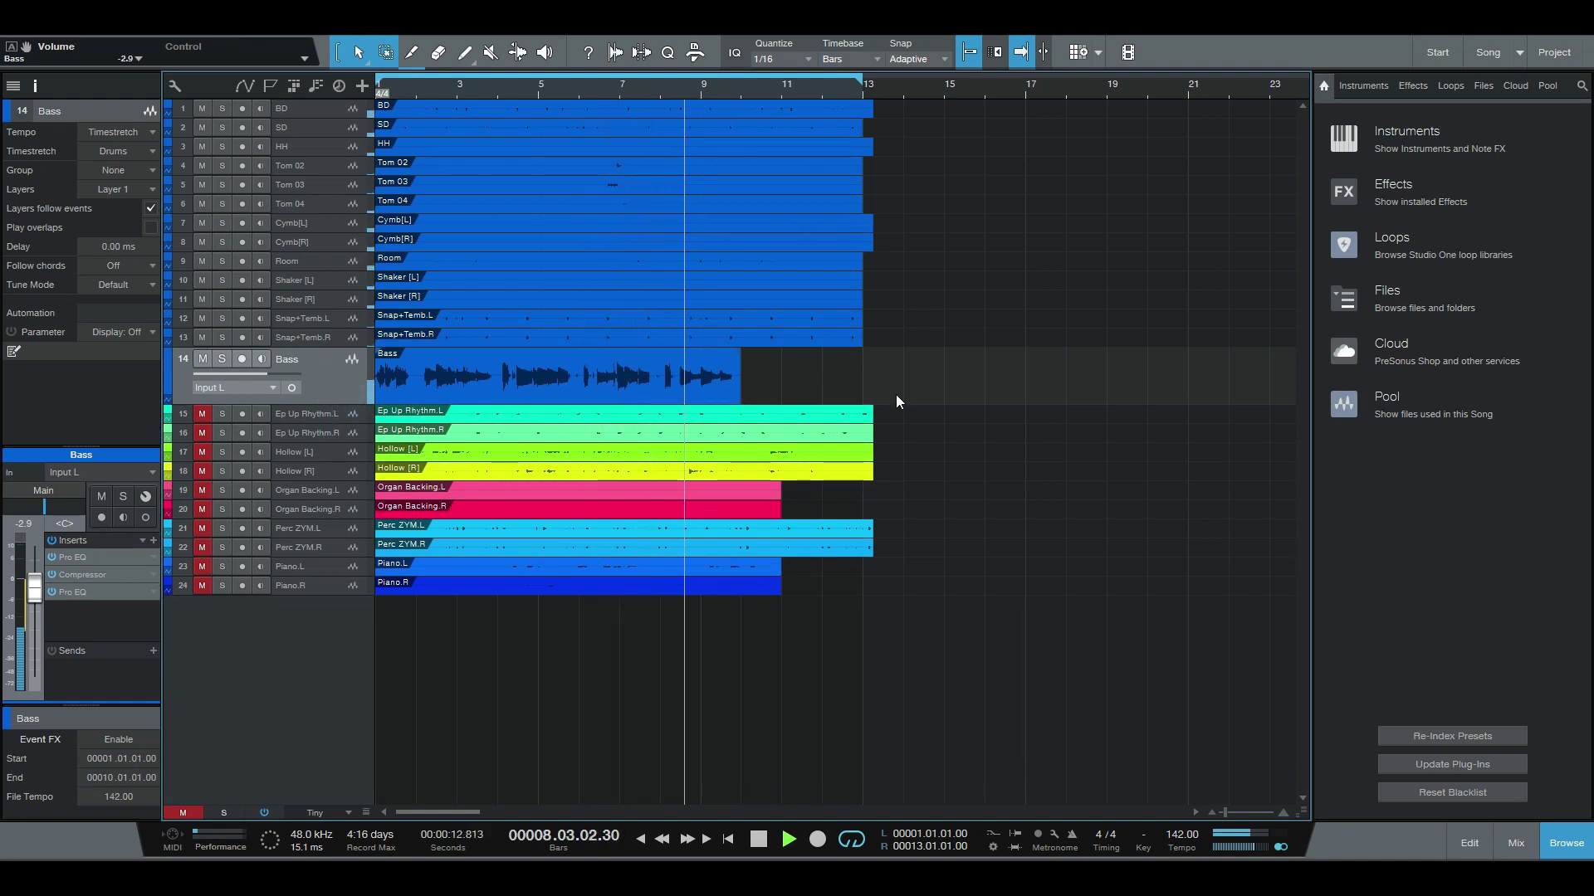
Replay the drums and bass from the start of the song to check the new bass level.
{"action": "key", "text": "w"}
{"action": "key", "text": "comma"}
{"action": "key", "text": "e"}
{"action": "key", "text": "e"}
{"action": "key", "text": "w"}
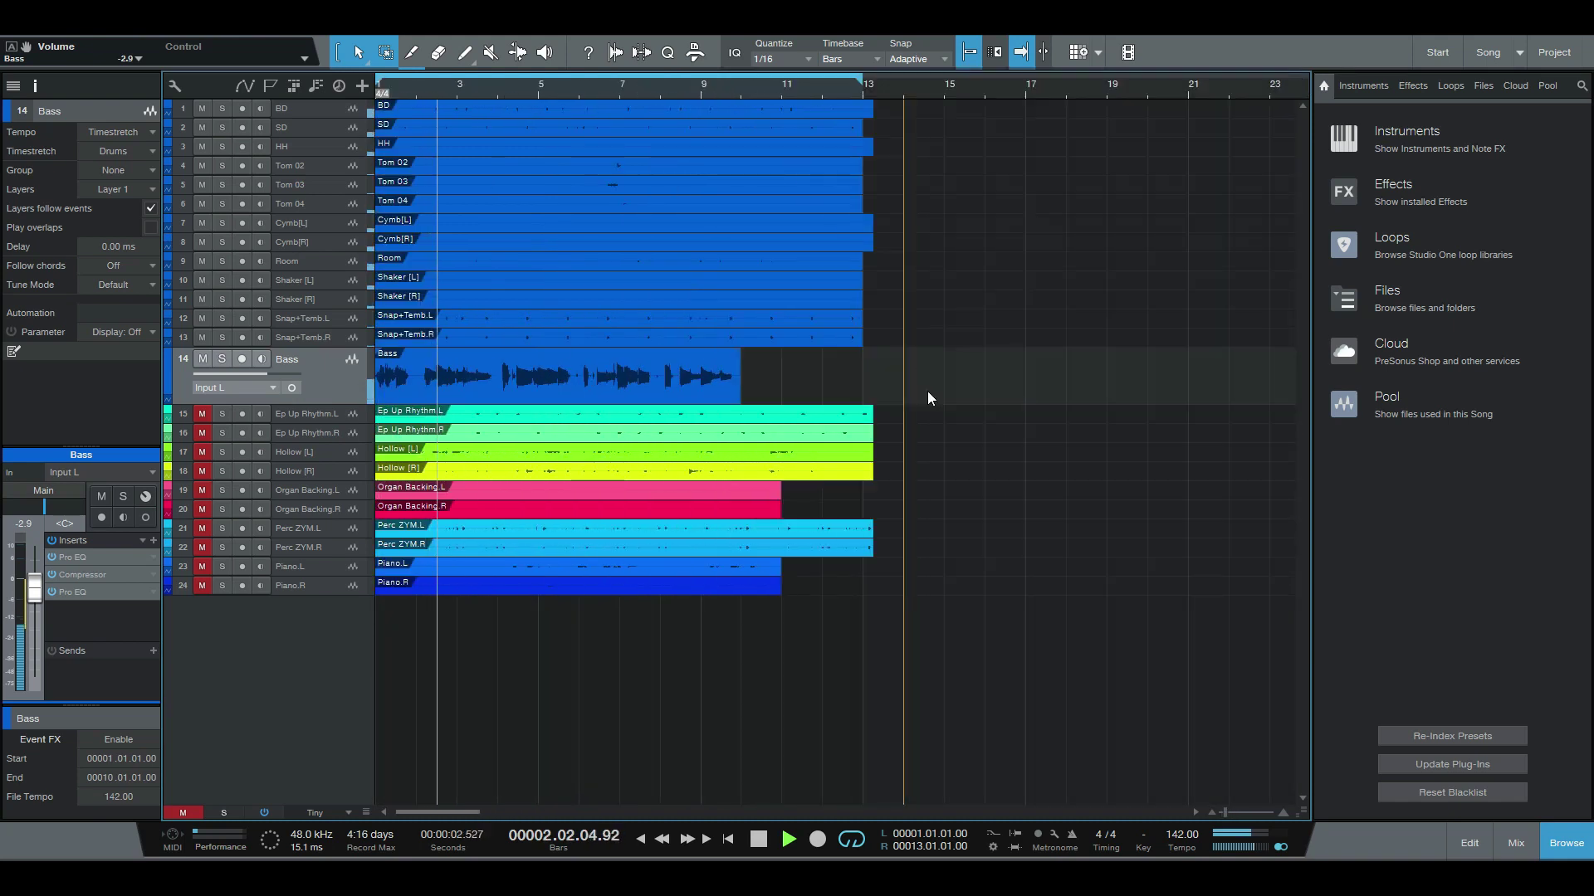